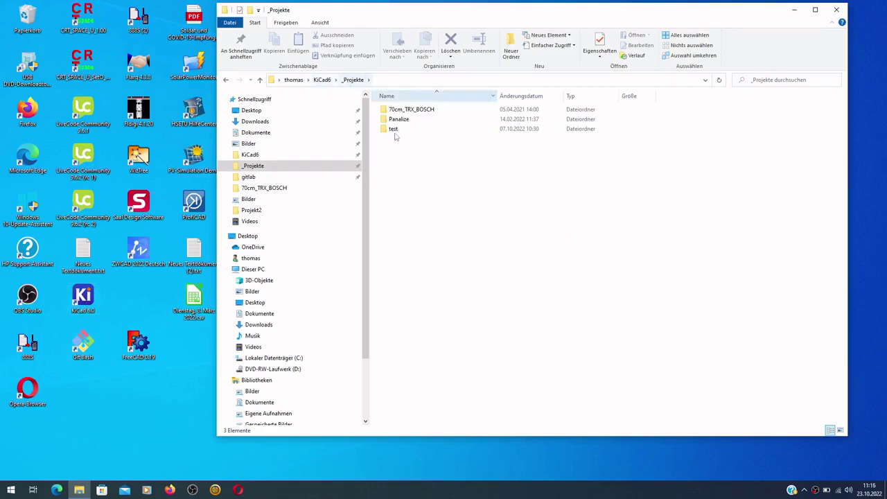
Start KiCad 6.0 and create a new project named hierSP in the _Projekte folder.
double_click(83, 296)
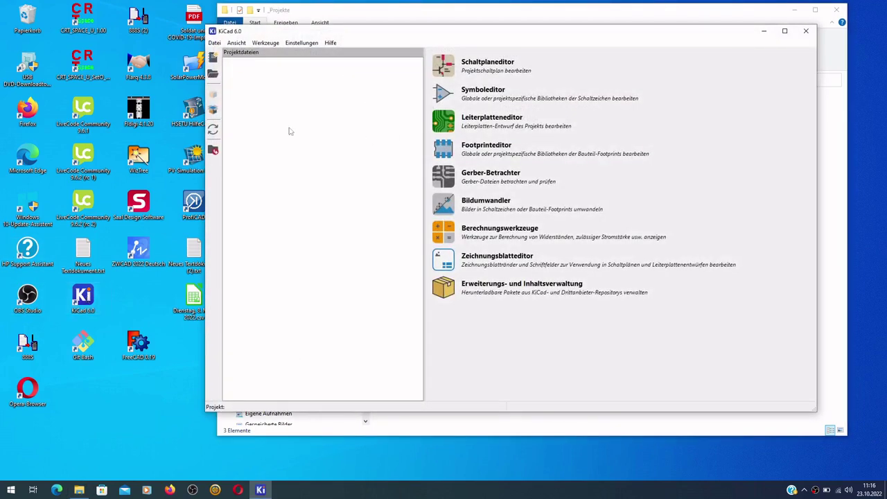
click(213, 57)
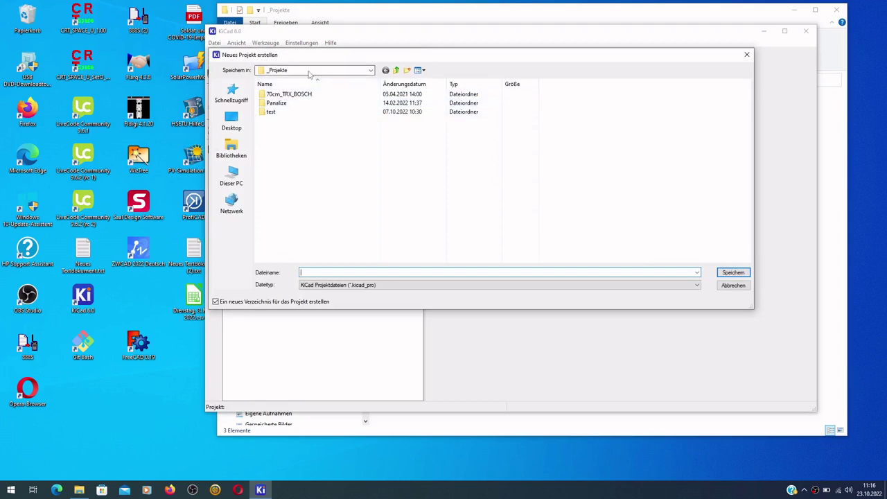
click(310, 72)
click(506, 208)
click(328, 273)
click(739, 274)
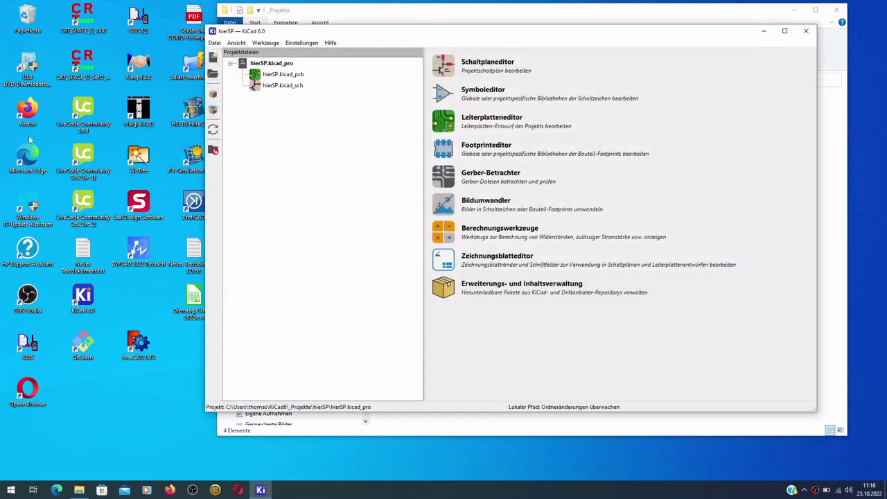
Create a new directory named Endstufe inside the hierSP project.
click(285, 66)
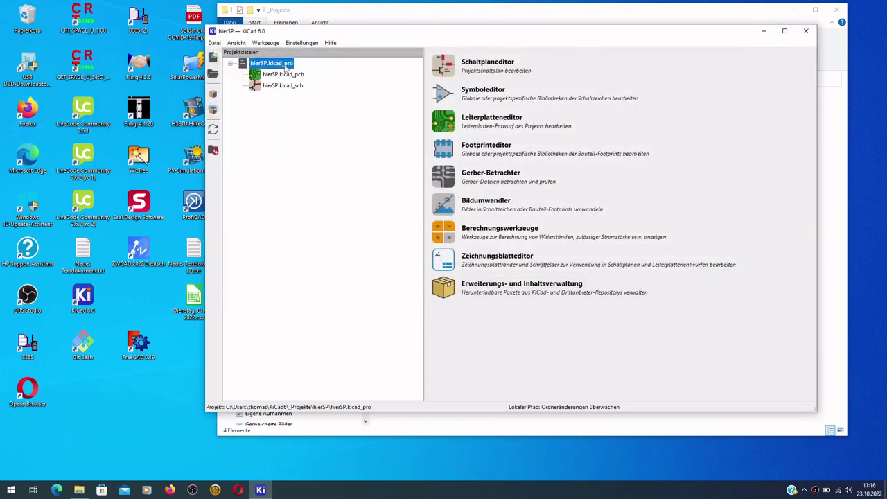
right_click(284, 66)
click(329, 78)
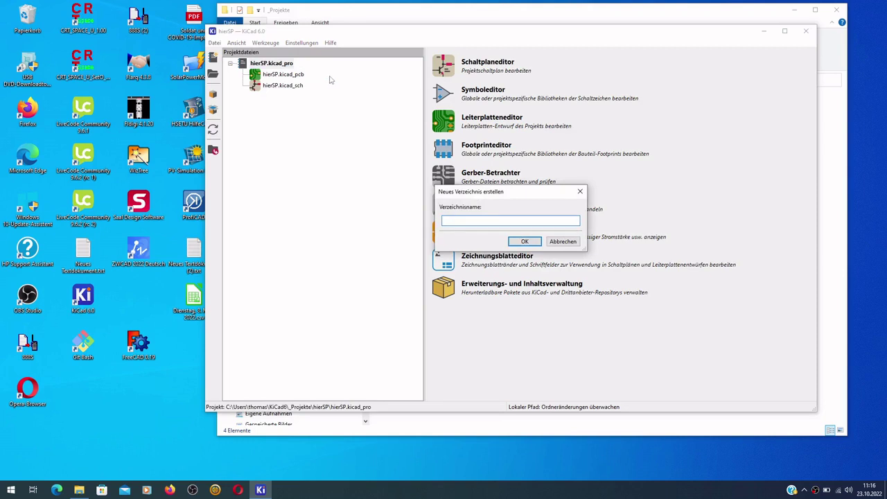
text(Endstufe)
key(Return)
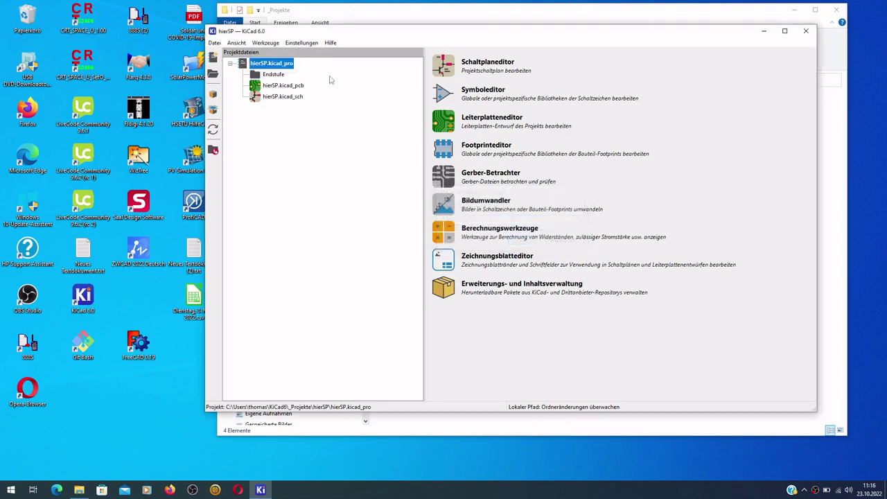
Create a second project directory named PwrSpl next to Endstufe.
right_click(269, 67)
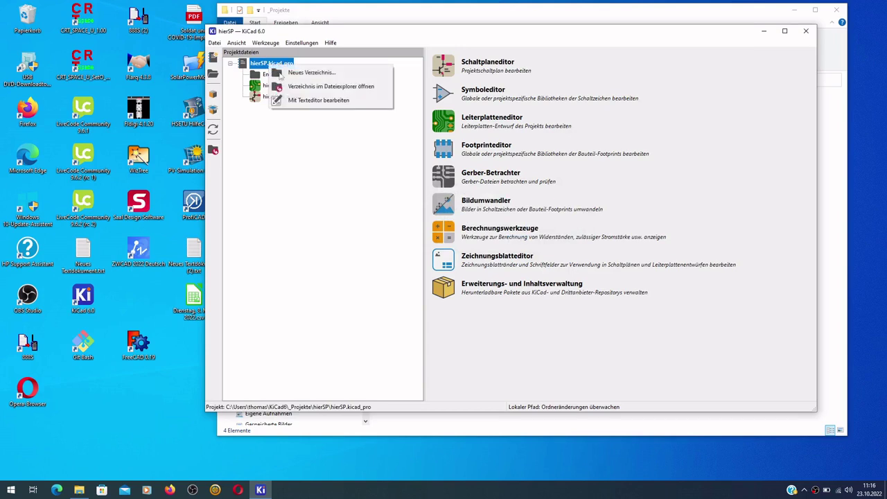
click(297, 78)
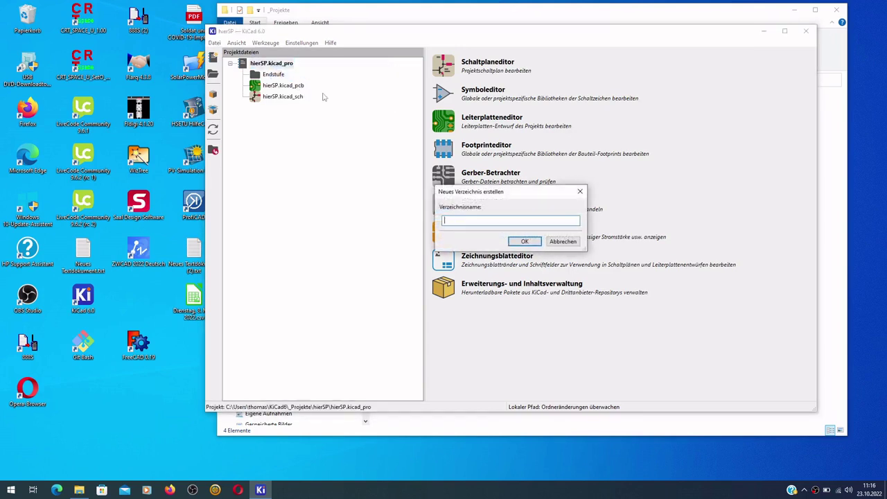
text(pwrSpl)
click(524, 241)
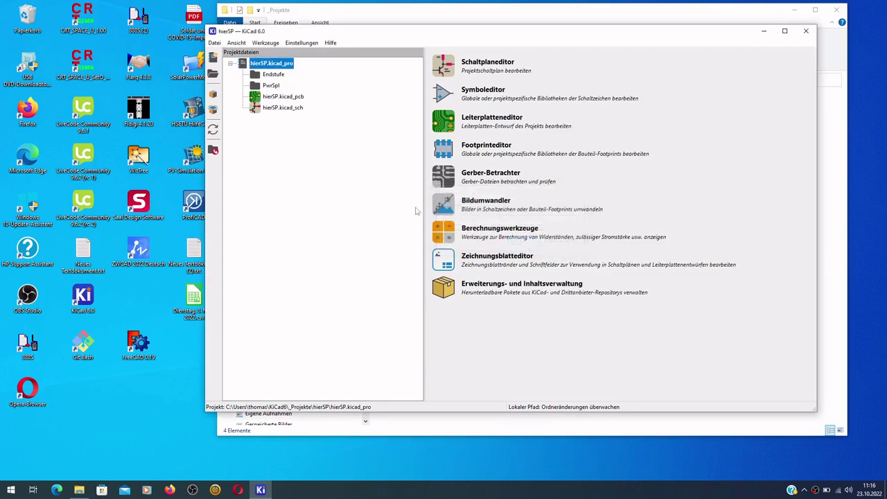
Open the schematic hierSP.kicad_sch and draw a hierarchical sheet named PwrSpl in the upper right area of the page frame.
click(280, 108)
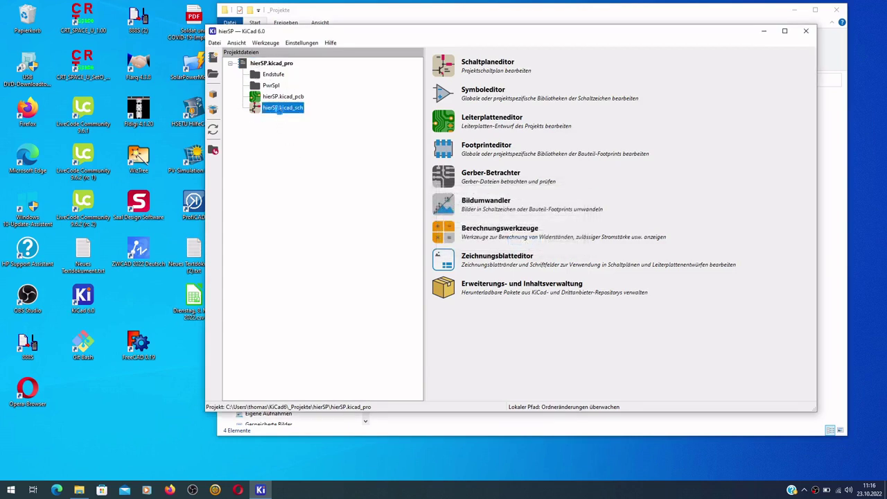
double_click(280, 109)
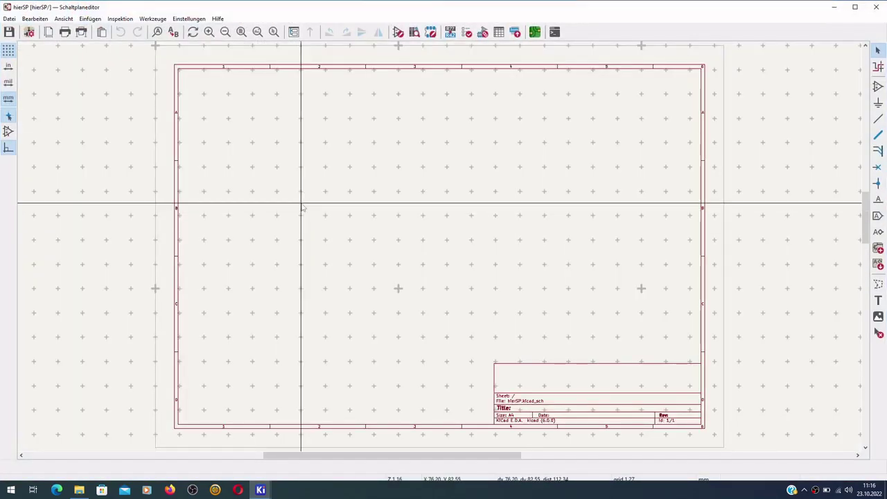
click(877, 247)
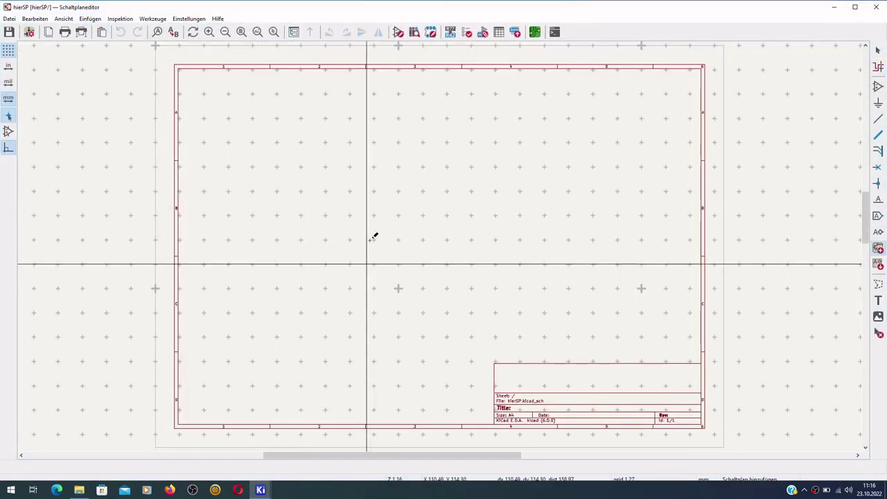
click(528, 128)
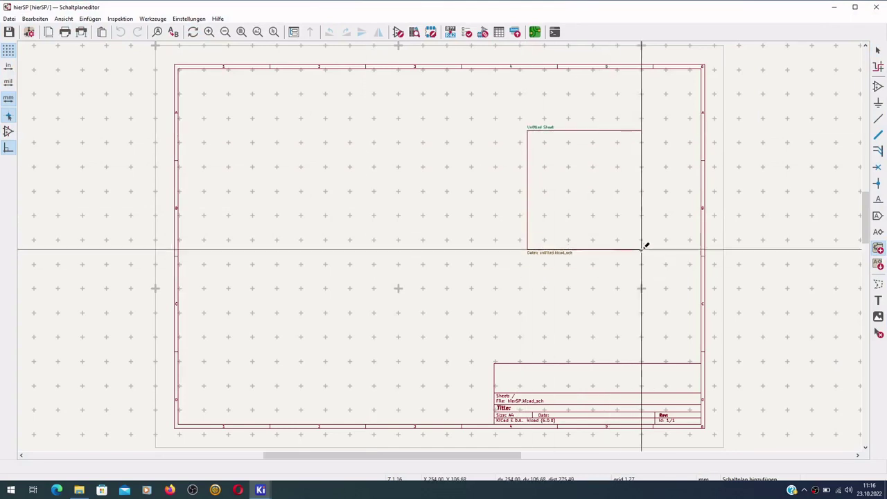
click(640, 251)
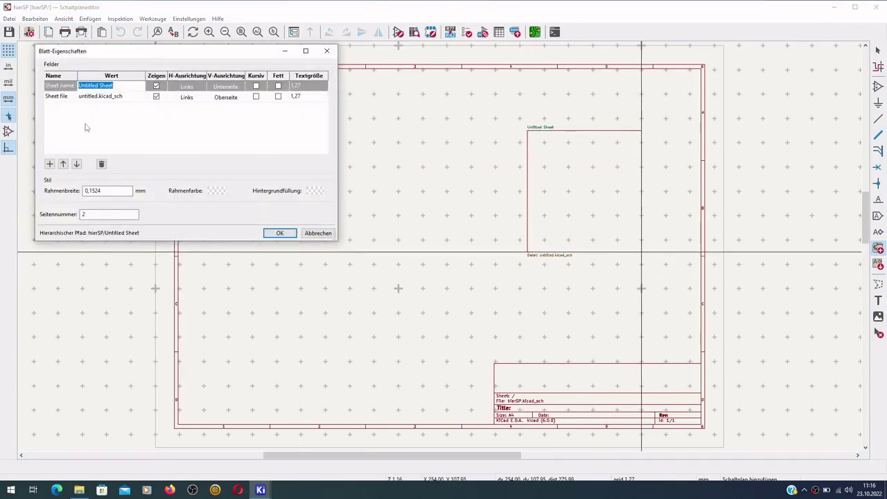
text(PwrSpl)
click(124, 101)
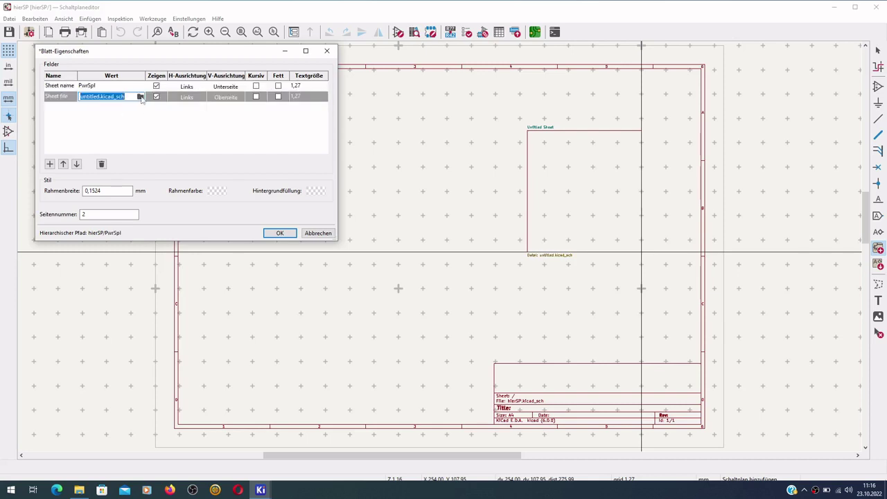
click(140, 97)
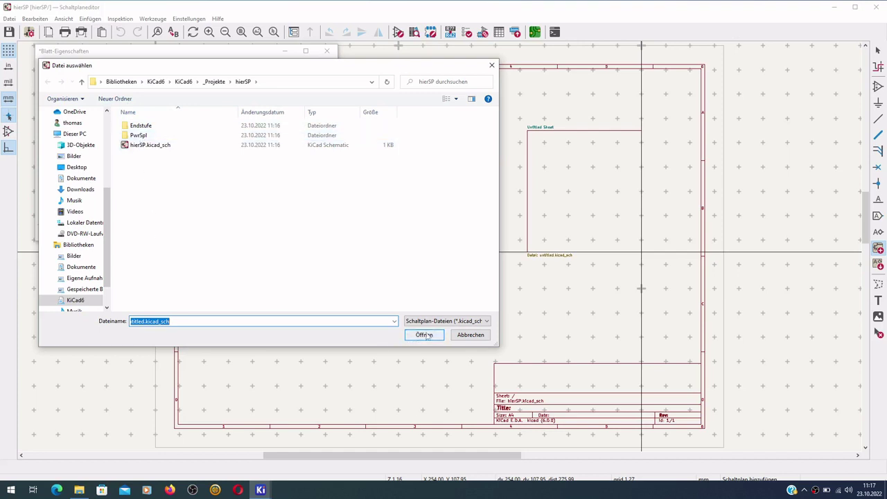
double_click(135, 136)
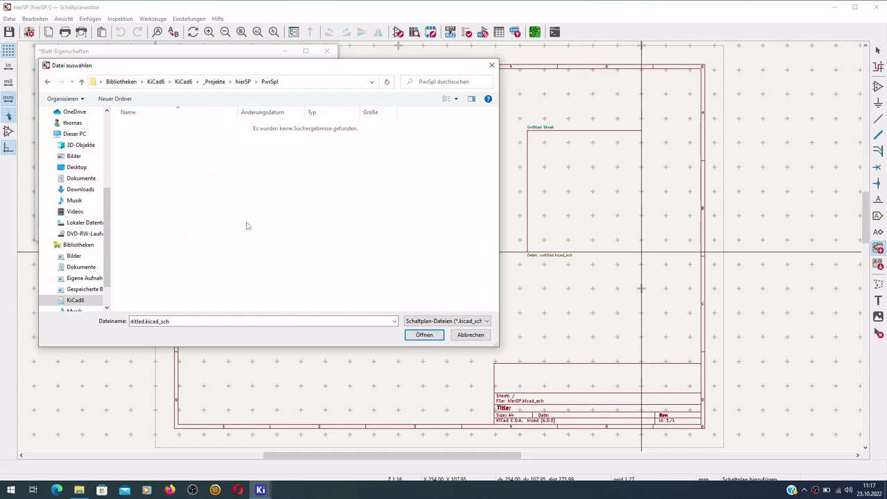
click(461, 336)
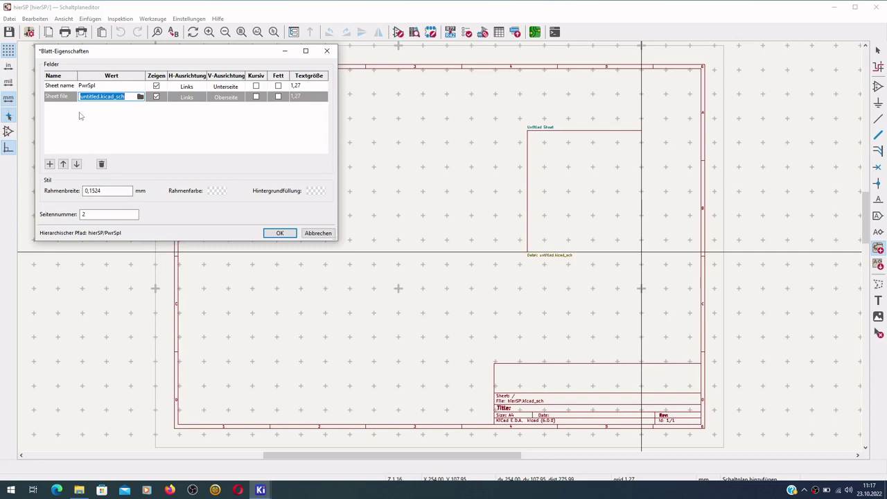
Set the PwrSpl sheet's file to PwrSpl\PwrSpl_sch and give it a Green 4 border 0,5 mm wide.
text(P)
text(wrSpl\PwrSpl.)
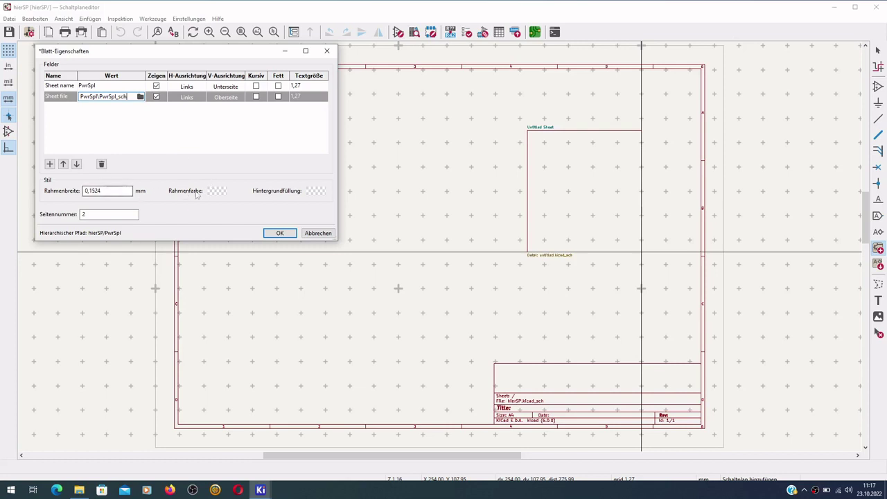
click(216, 191)
click(255, 101)
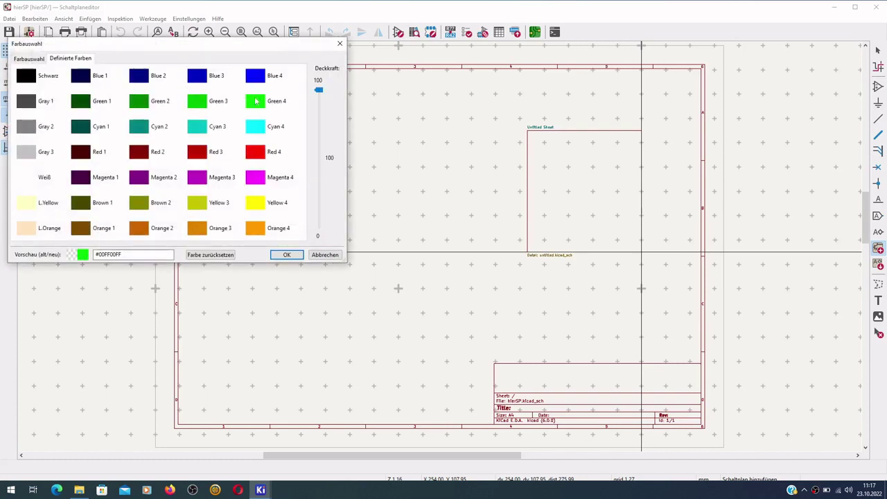
click(285, 255)
drag(114, 190, 84, 190)
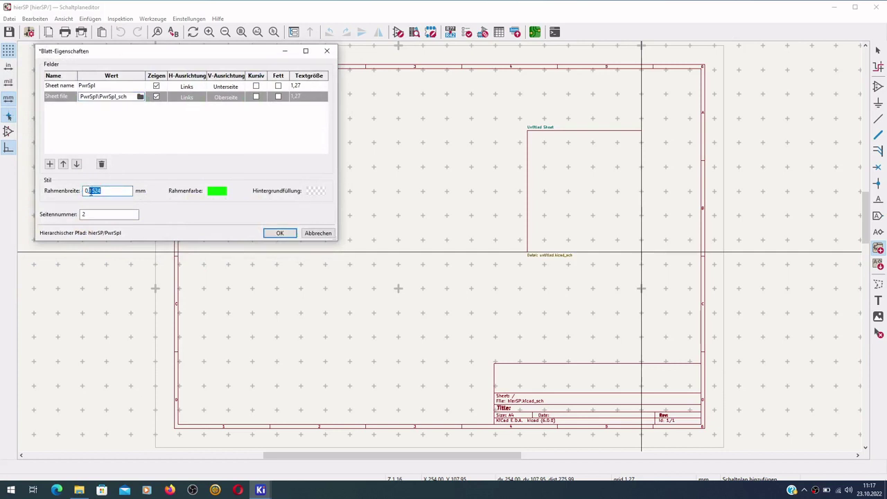
text(0,5)
click(280, 233)
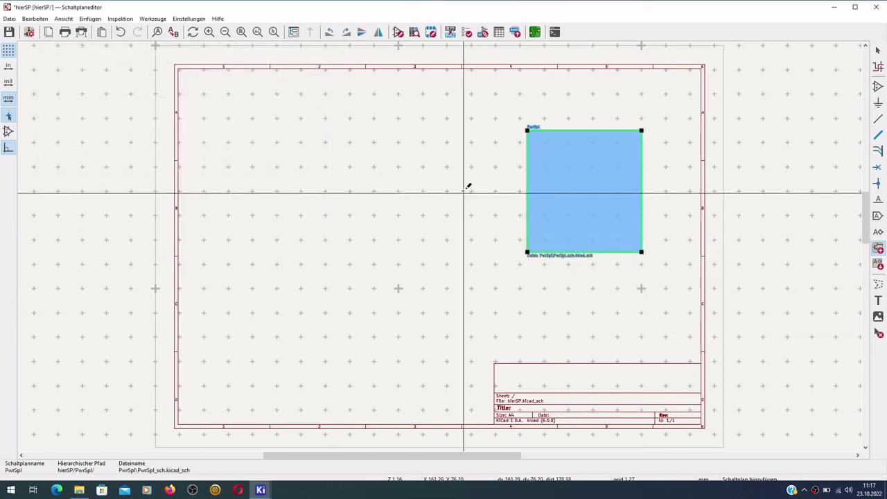
Draw a second hierarchical sheet to the left of PwrSpl, named Endstufe, with the sheet file Endstufe\Endstufe_sch.
click(366, 132)
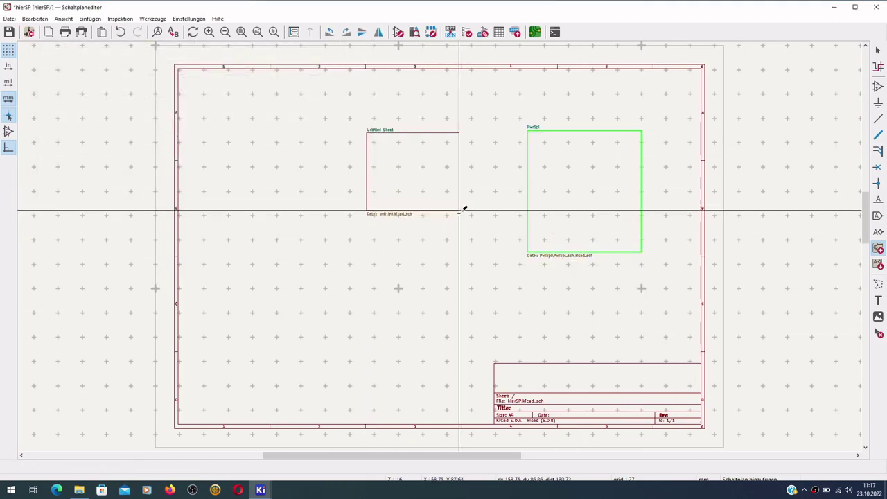
click(504, 258)
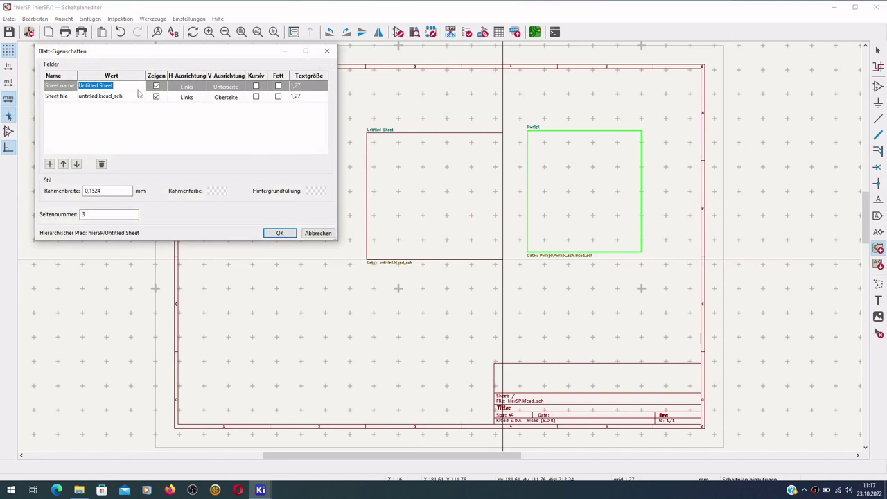
text(Endstufe)
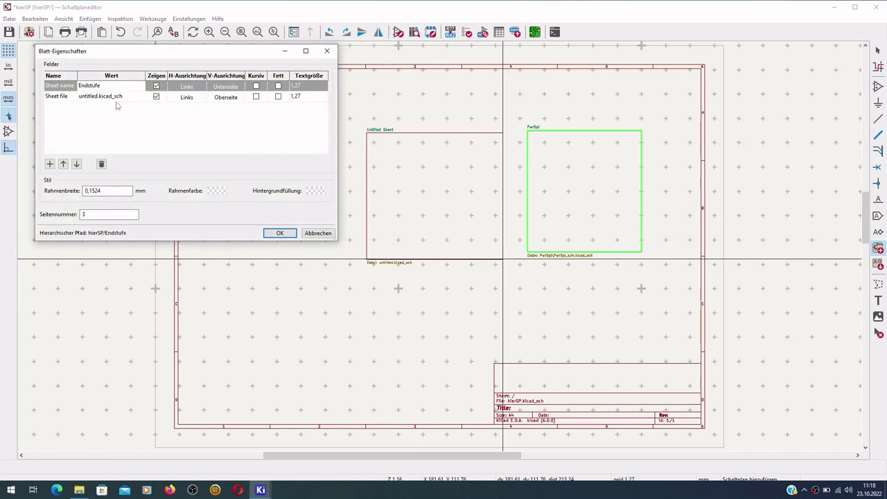
click(128, 101)
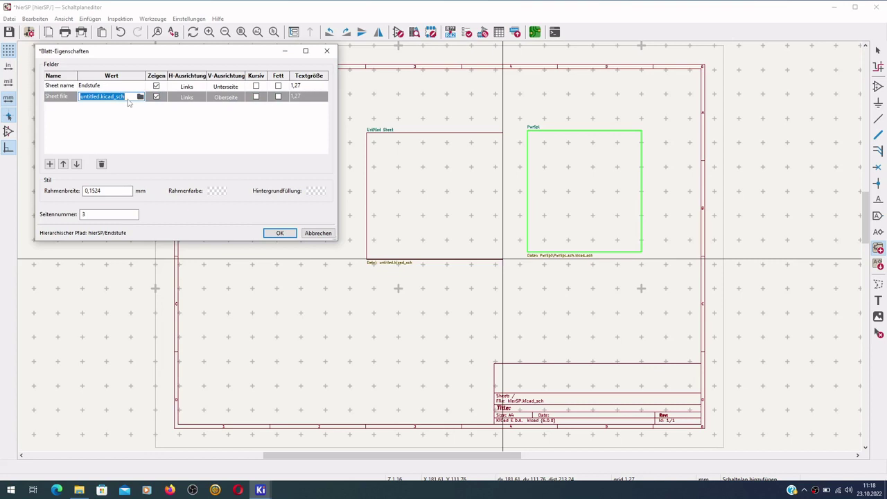
text(Endstufe\Endstufe)
Give the Endstufe sheet a 0,5 mm wide border in Red 4 and finish adding sheets.
click(111, 192)
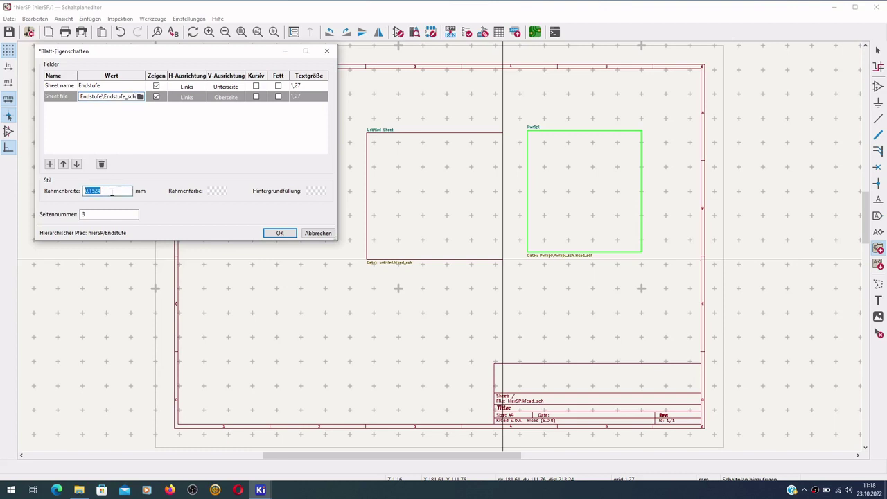
text(0)
click(216, 191)
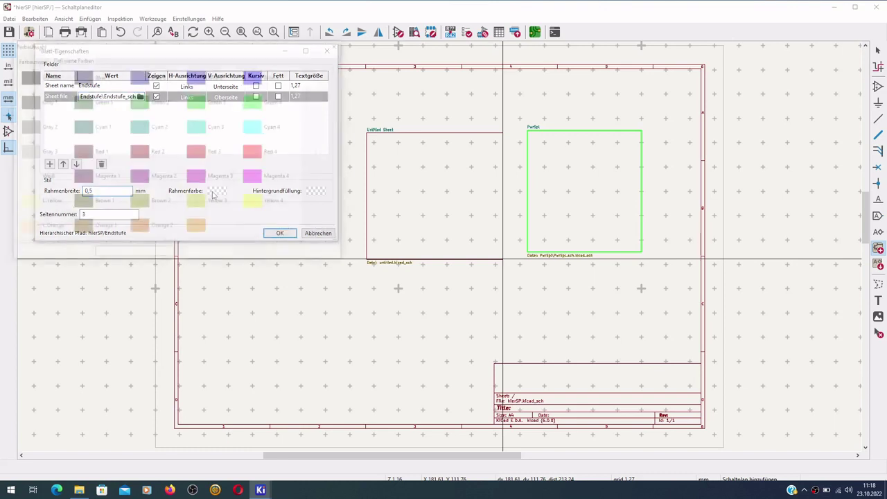
click(255, 154)
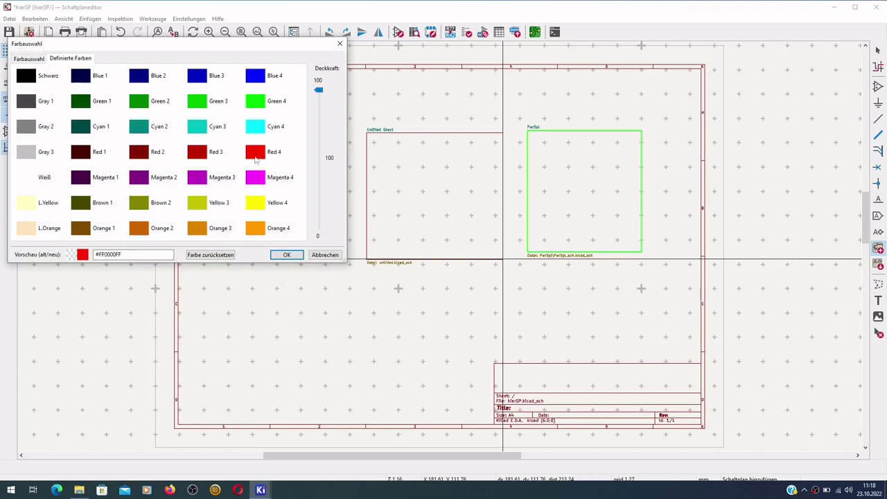
click(285, 254)
click(278, 234)
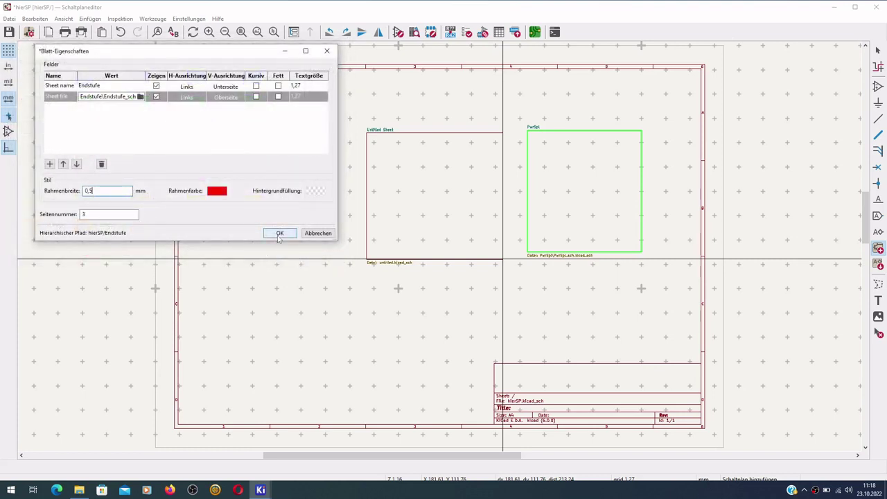
click(279, 234)
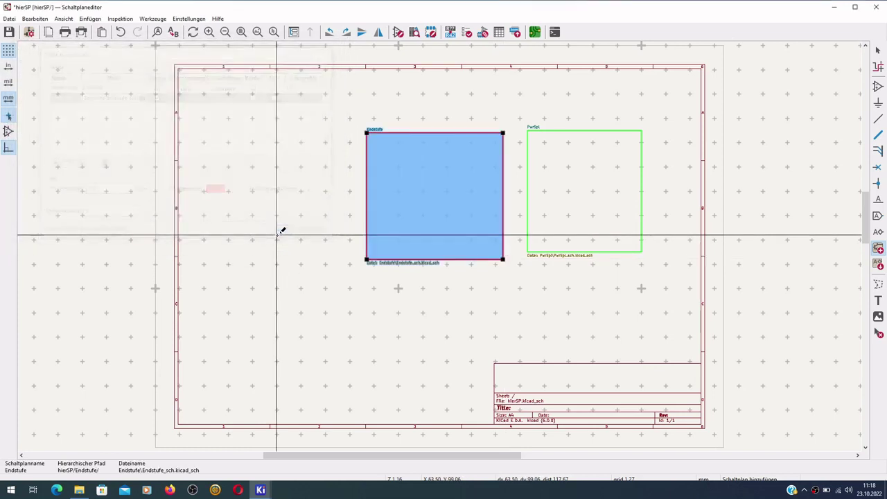
key(Escape)
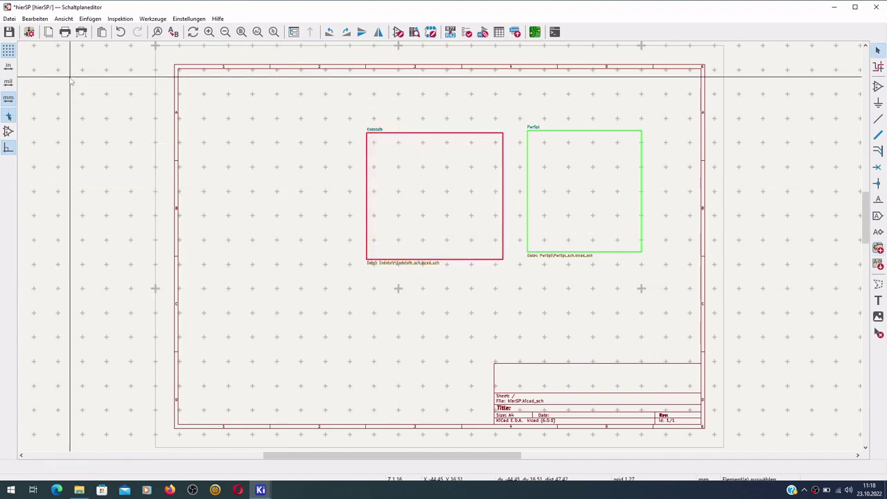
Save the schematic and open the hierSP project folder in File Explorer.
key(ctrl+s)
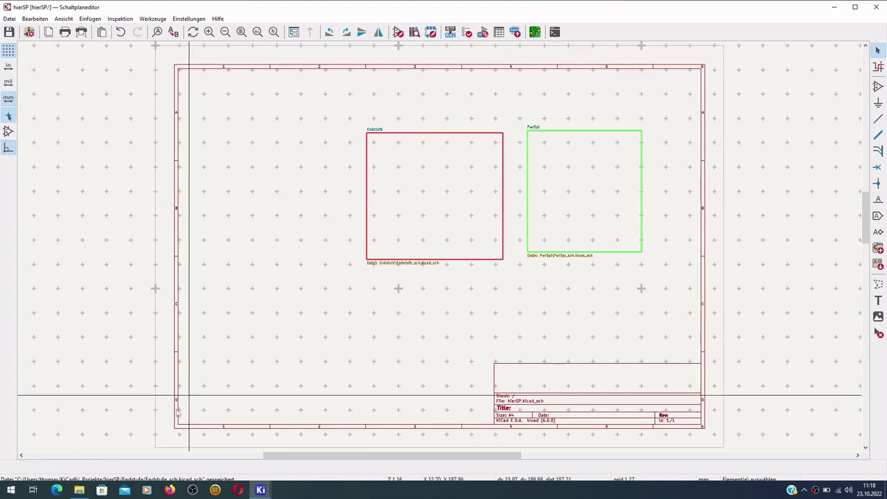
click(79, 489)
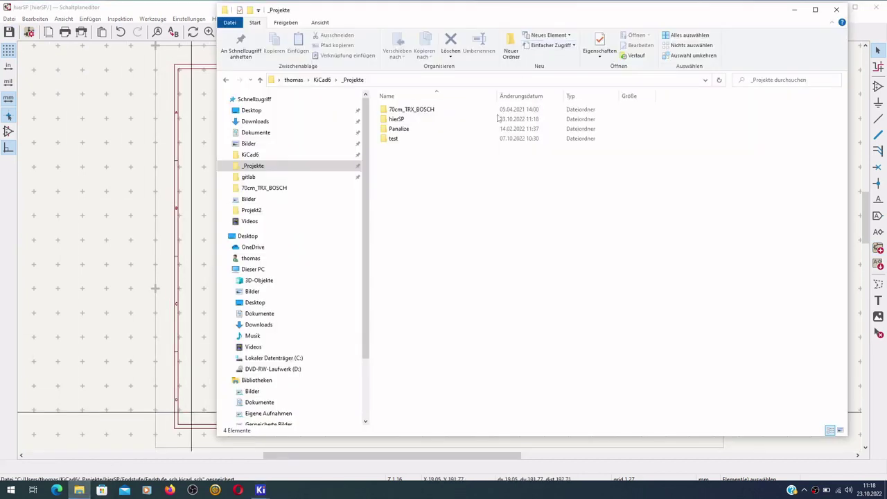
double_click(401, 119)
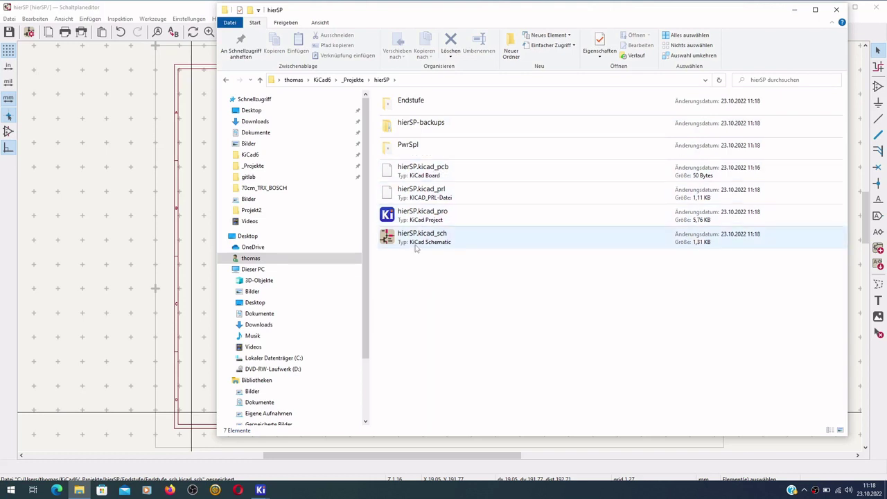
Examine the schematic files stored in the PwrSpl and Endstufe subfolders of hierSP.
double_click(419, 151)
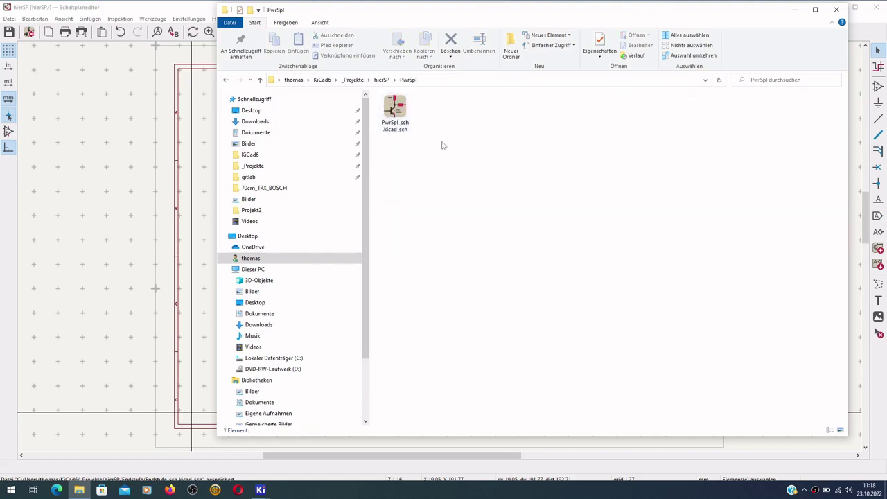
click(385, 80)
double_click(402, 106)
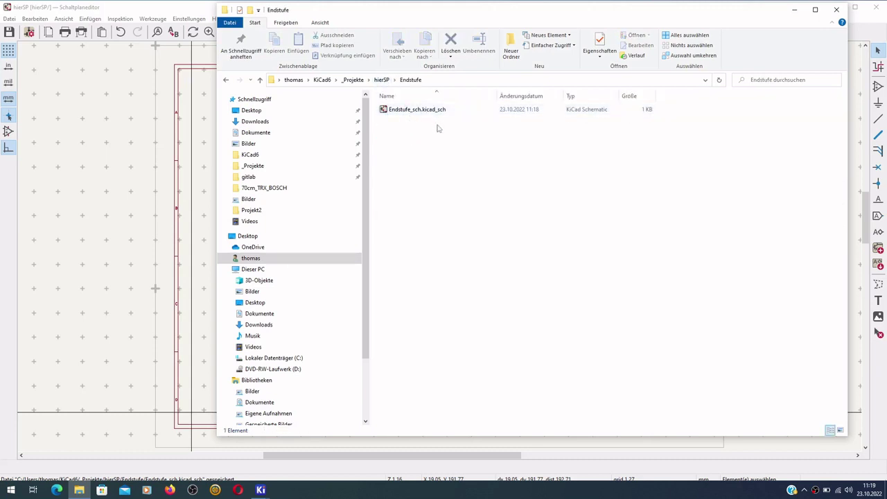
Switch to the schematic editor and view the Endstufe subsheet, then the PwrSpl subsheet.
click(127, 8)
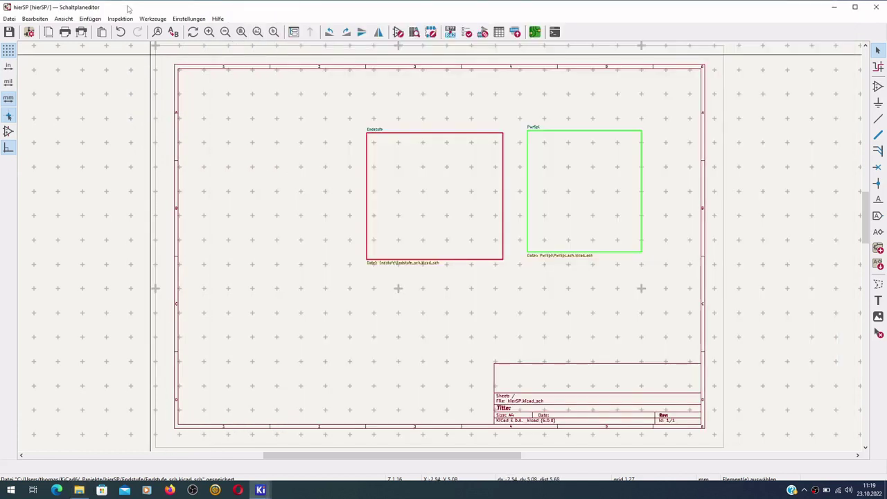
double_click(448, 208)
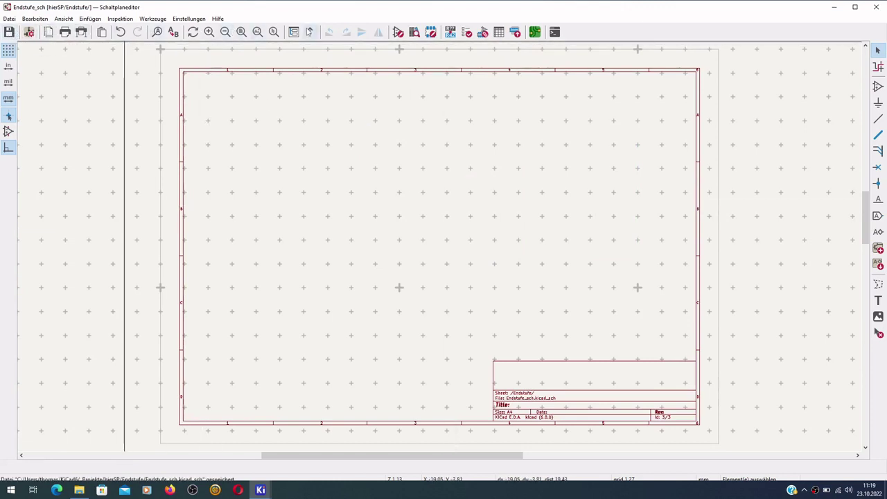
click(310, 32)
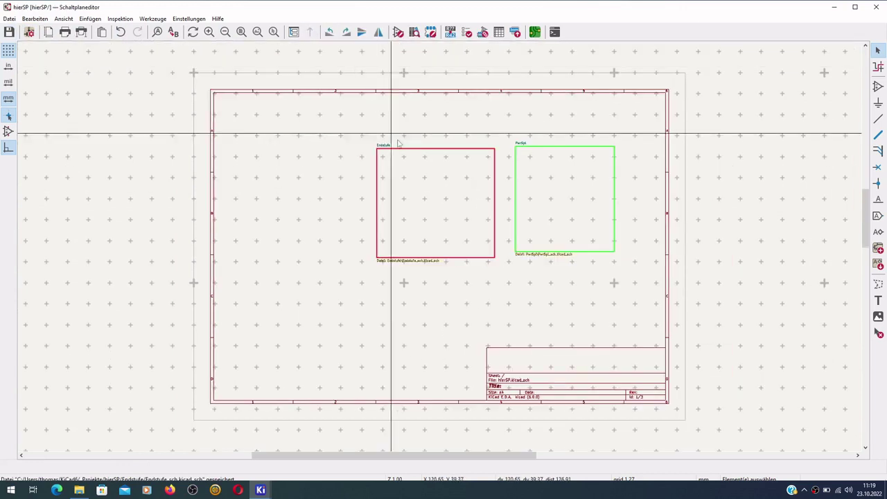
double_click(544, 181)
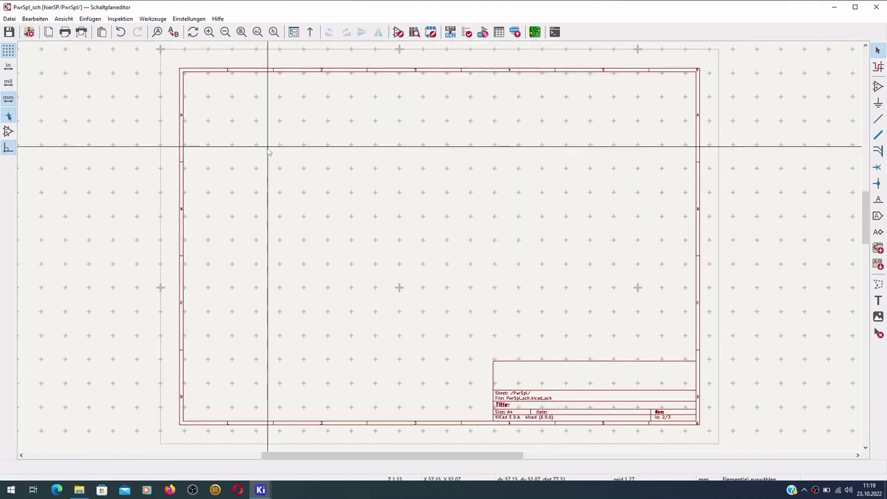
Save the schematic and restart KiCad.
click(9, 33)
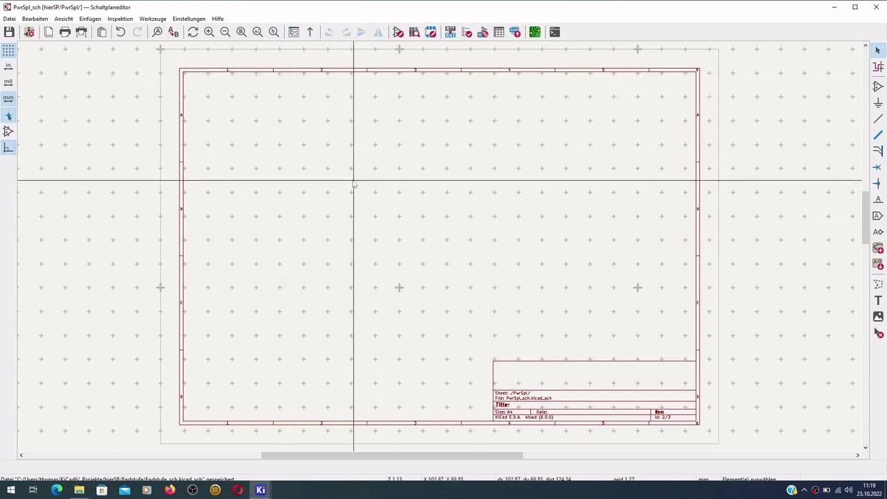
click(877, 9)
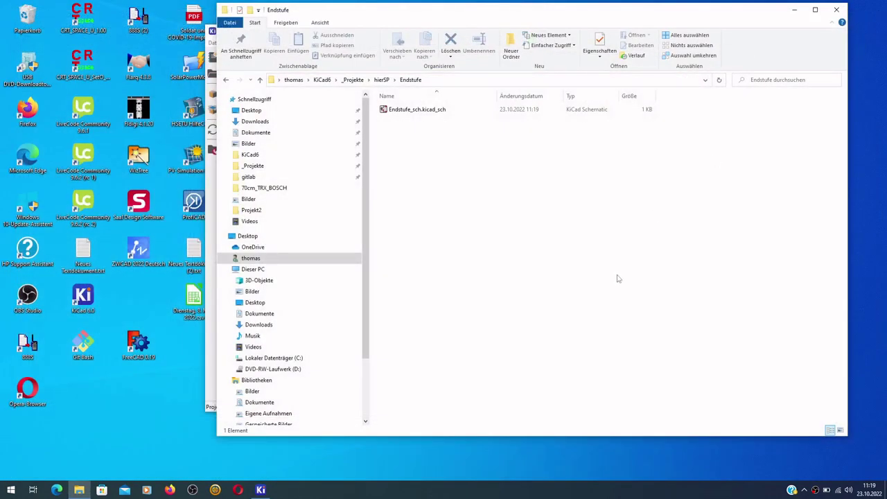
click(268, 486)
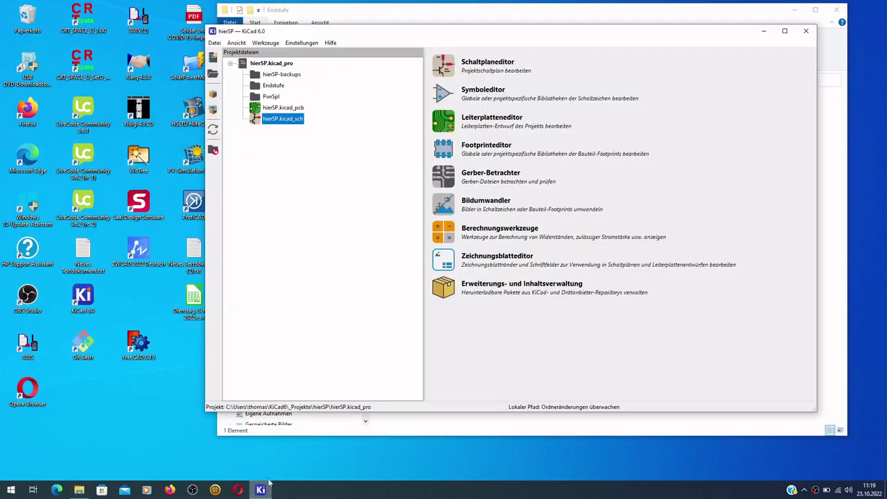
click(805, 31)
double_click(82, 297)
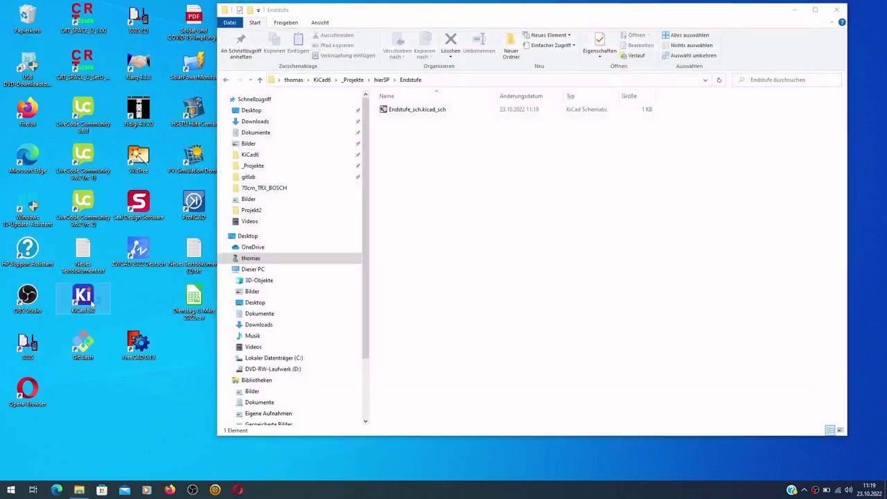
Examine the PwrSpl, Endstufe and hierSP-backups folders in the project file tree.
click(271, 97)
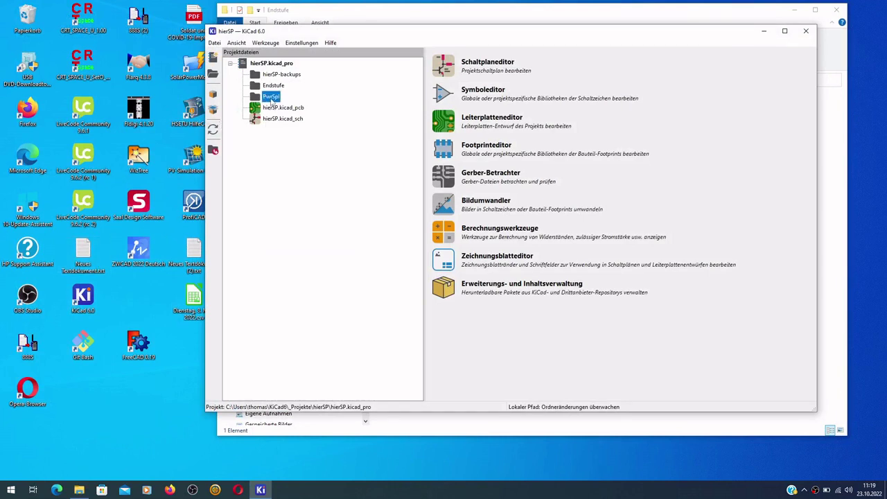
click(272, 86)
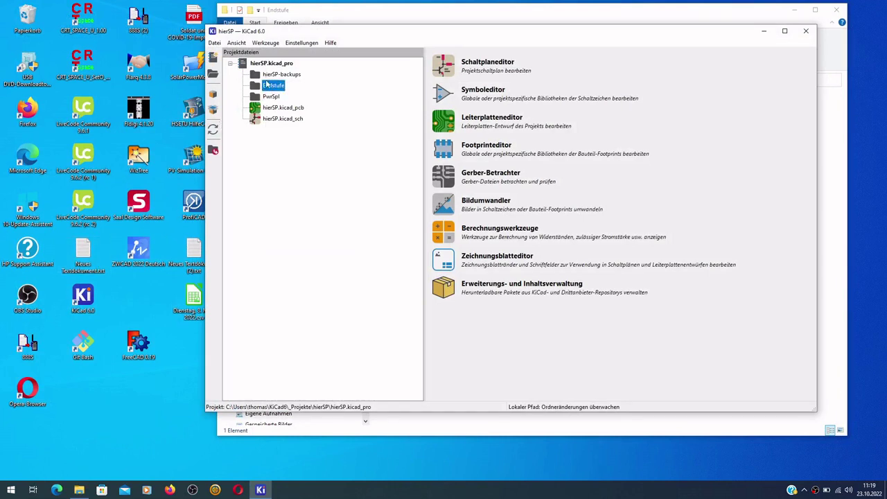
click(265, 74)
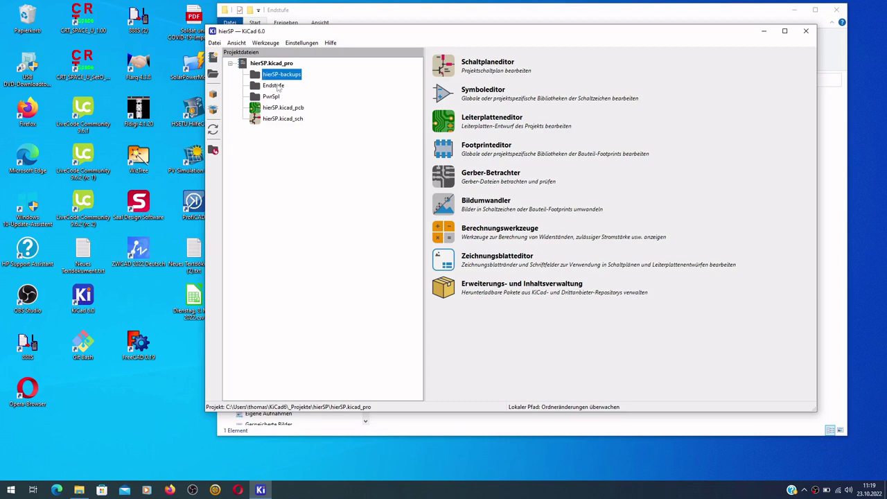
Close the KiCad project manager and return to File Explorer.
click(764, 31)
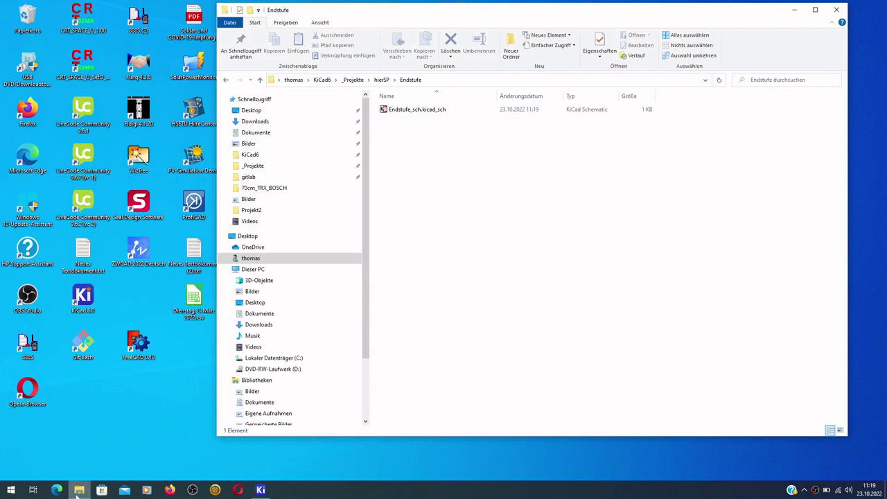
click(256, 490)
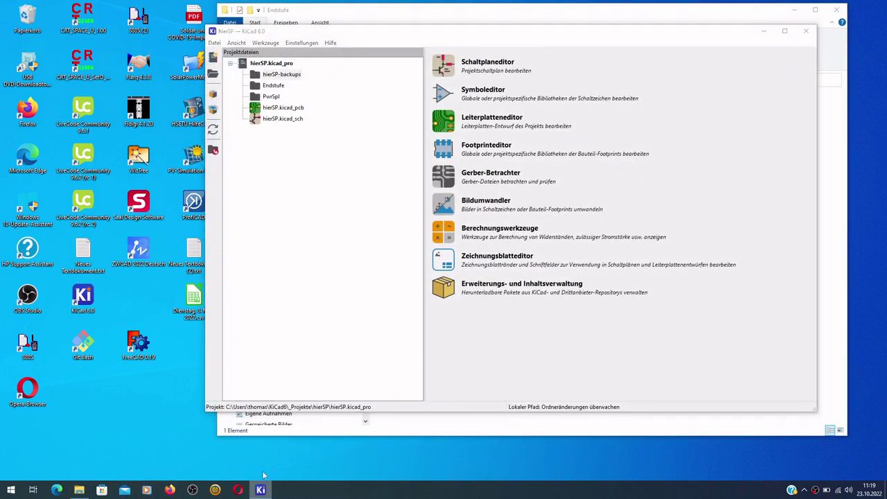
right_click(260, 489)
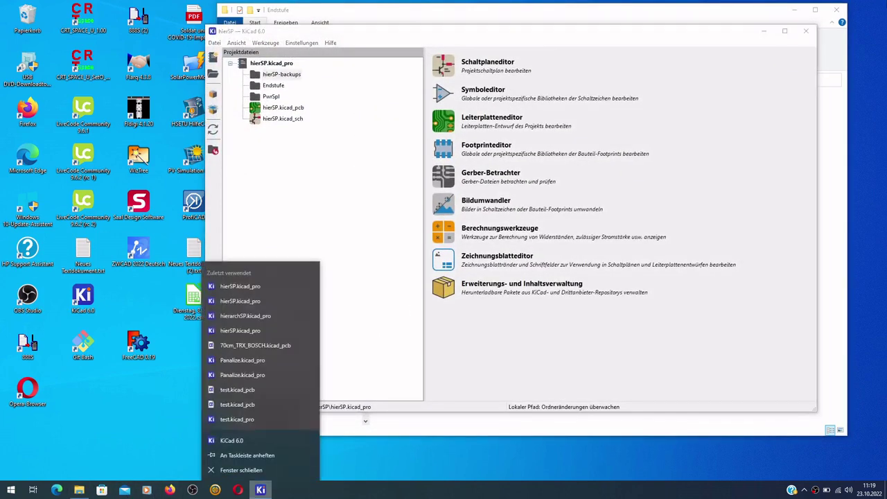
click(806, 31)
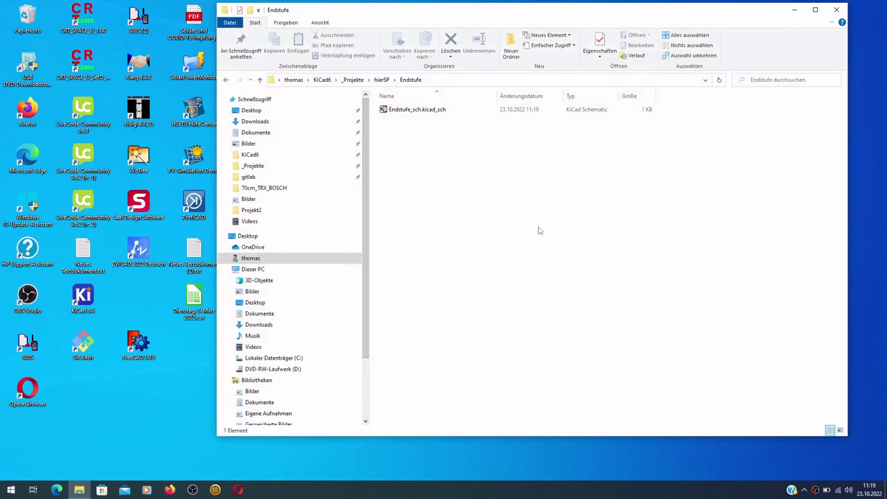
Open Endstufe_sch.kicad_sch on its own from the Endstufe folder and save it.
click(382, 80)
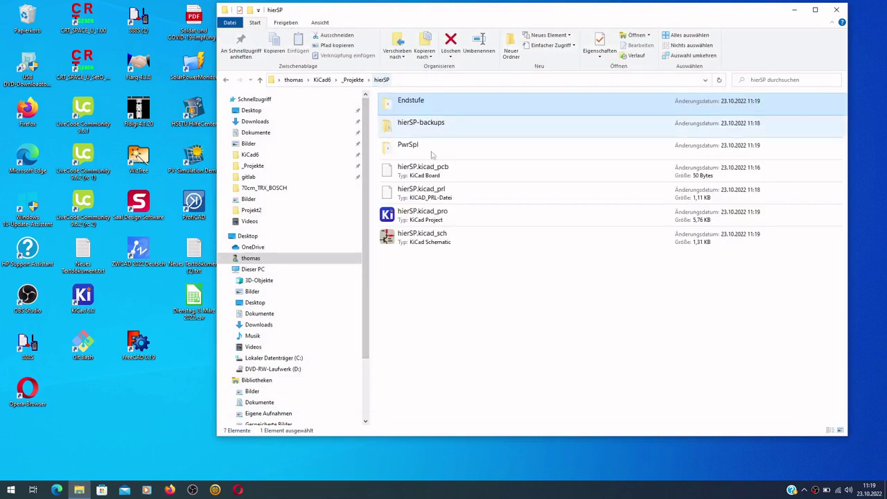
double_click(416, 103)
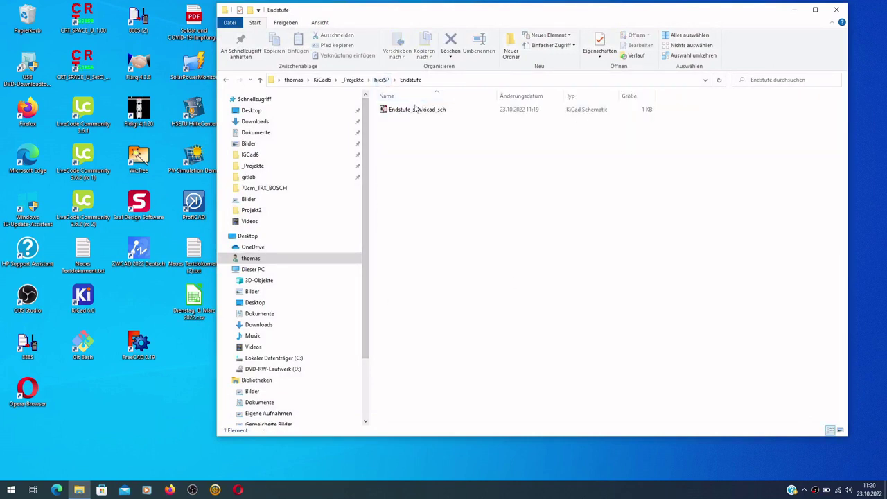
click(417, 113)
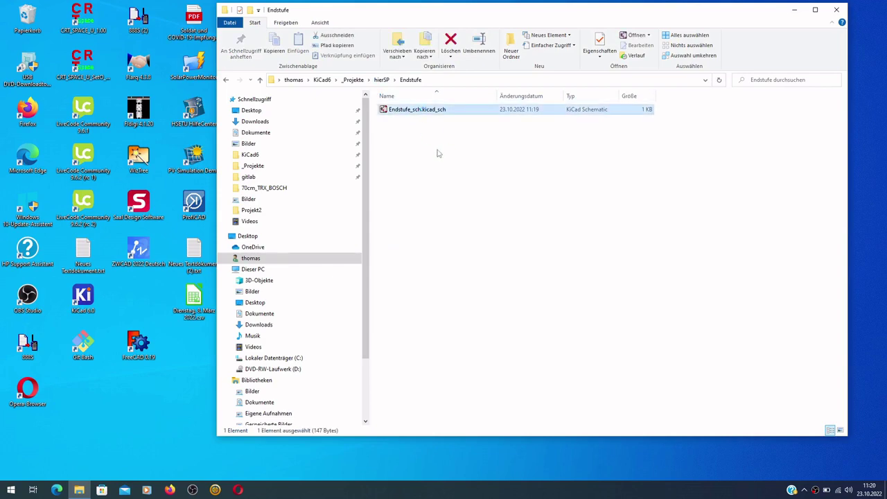
key(Return)
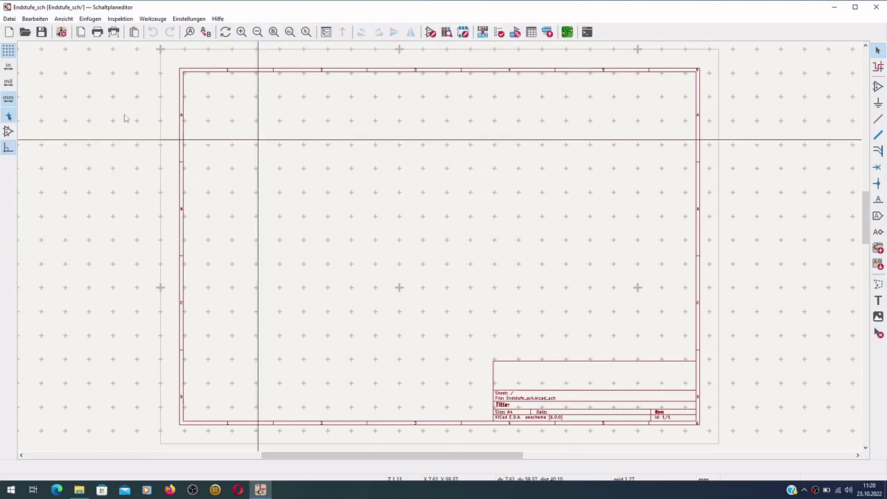
click(41, 32)
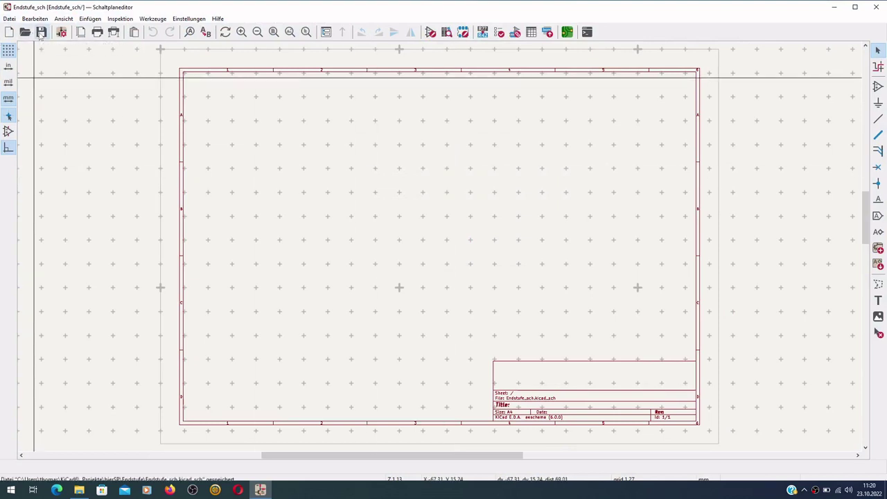
Create and save the board file Endstufe_sch.kicad_pcb from the Endstufe schematic, and close both editors.
click(568, 32)
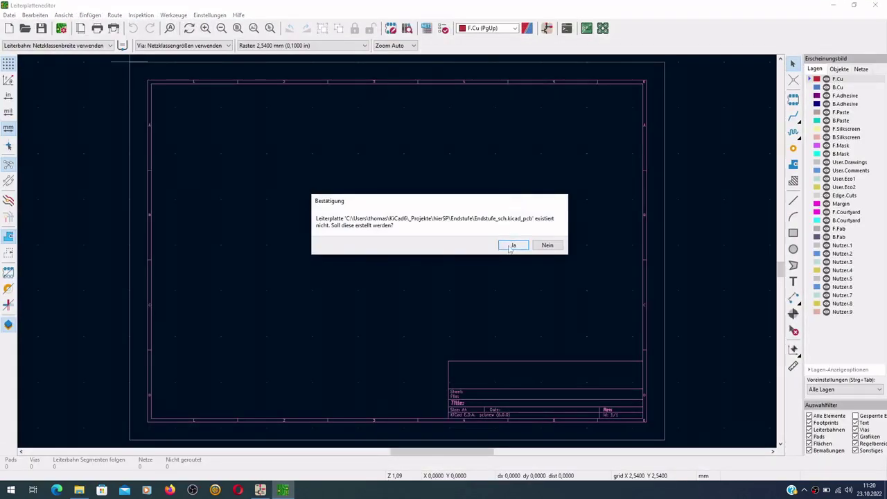
click(510, 248)
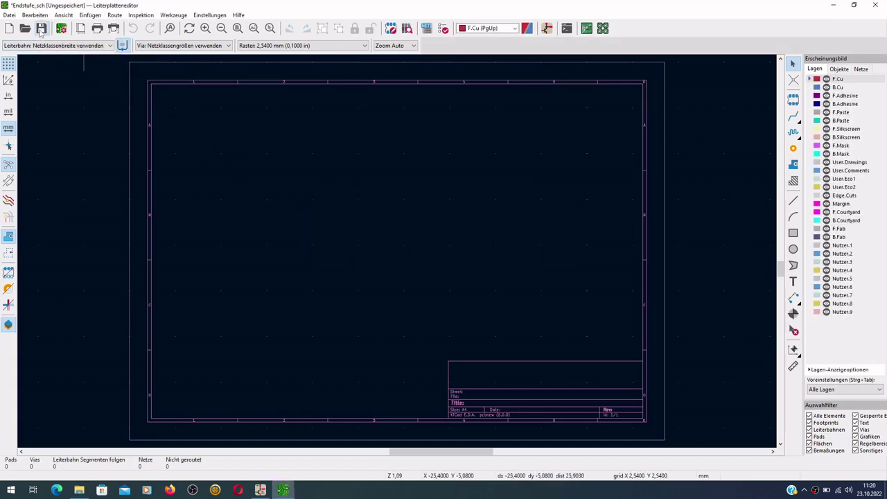
click(41, 29)
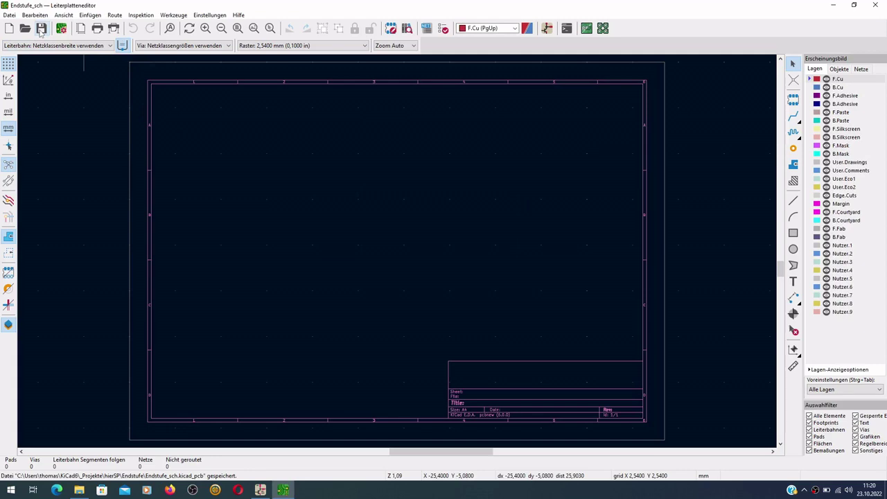
click(874, 6)
click(875, 7)
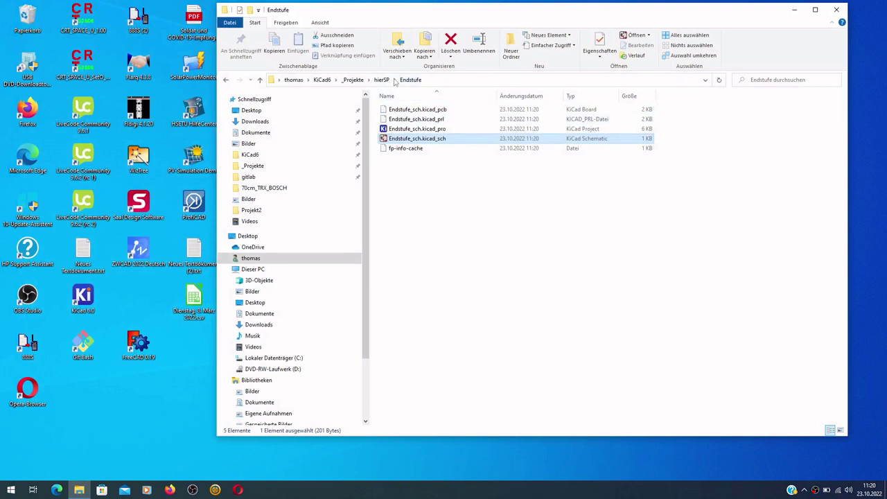
Open PwrSpl_sch.kicad_sch on its own from the PwrSpl subfolder of hierSP.
drag(472, 229, 427, 197)
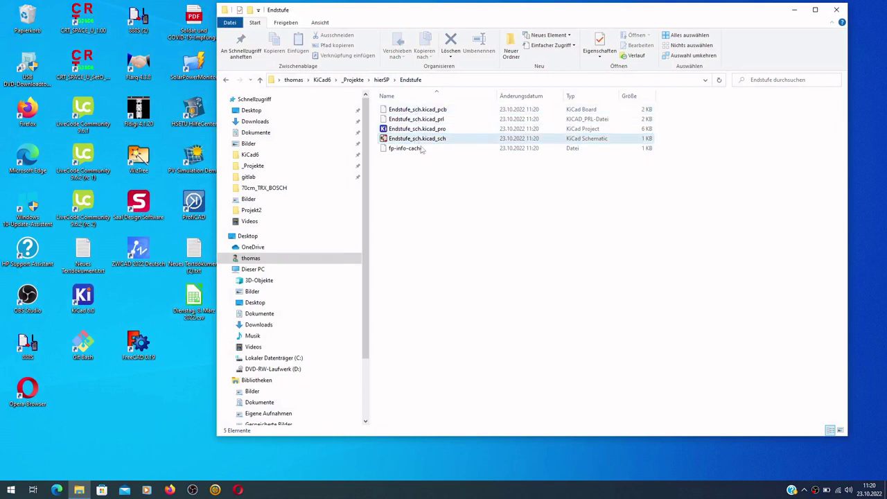
click(381, 80)
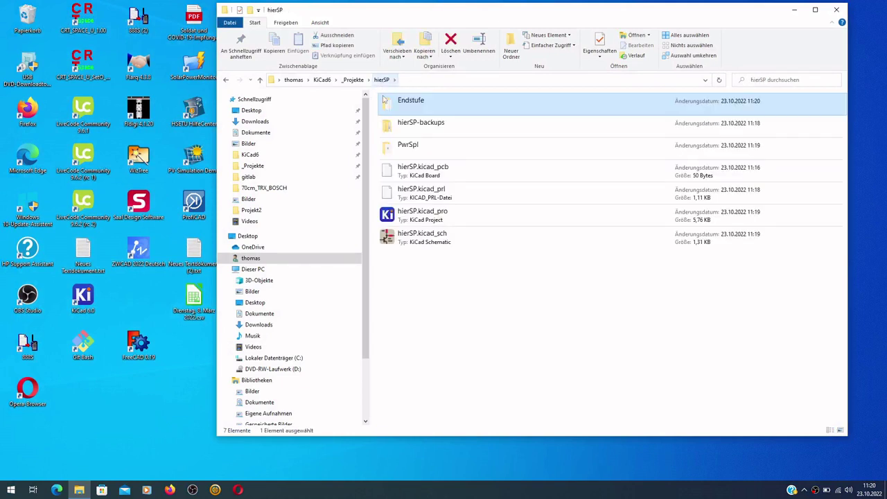
double_click(399, 148)
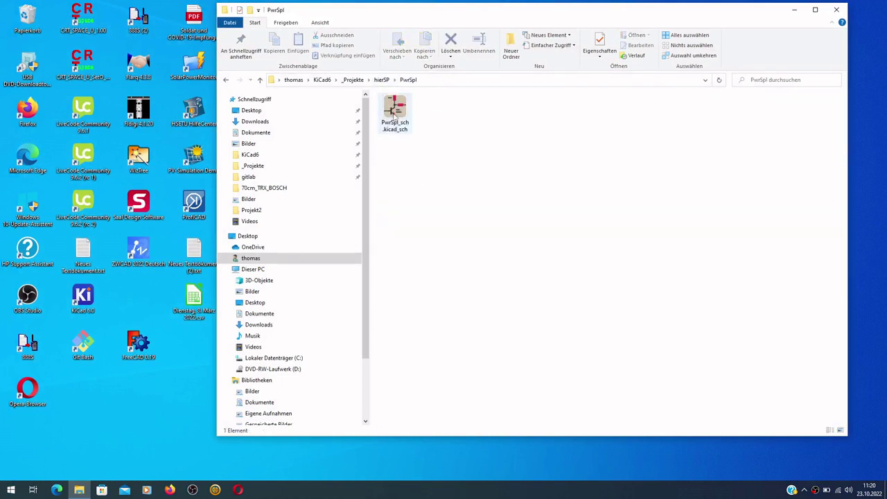
click(393, 115)
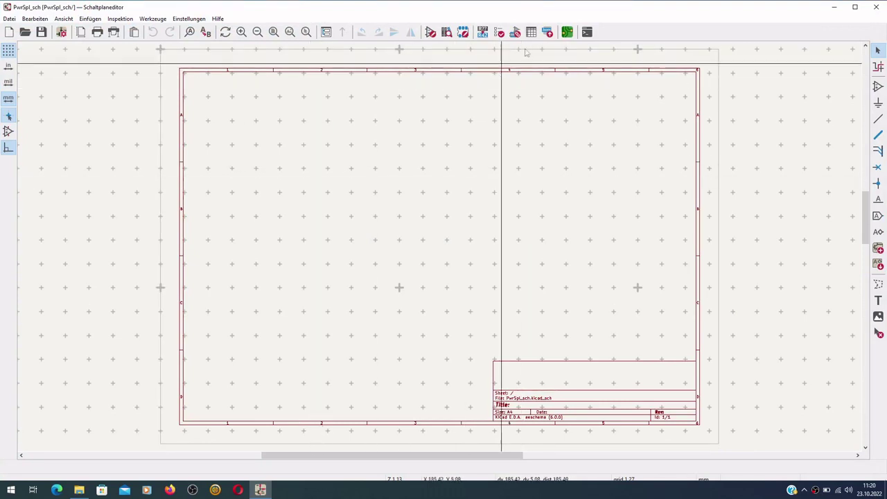
Create and save the board file PwrSpl_sch.kicad_pcb from the standalone PwrSpl schematic, and close both editors.
key(F8)
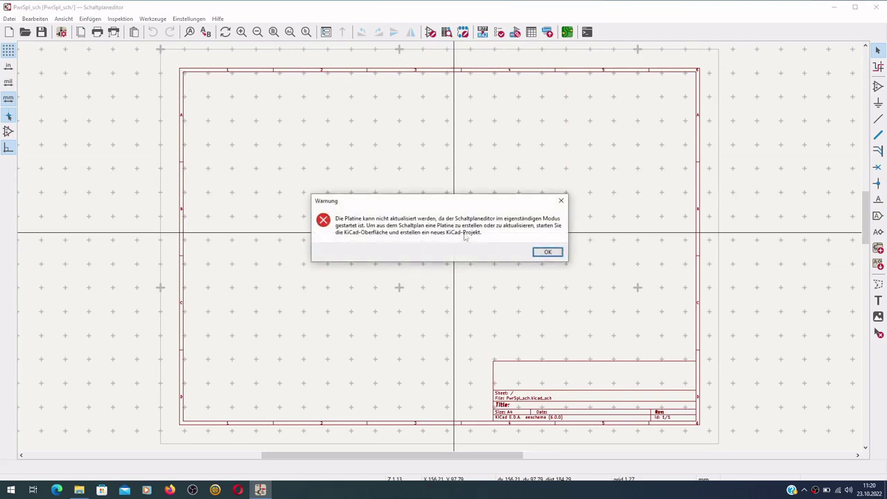
click(548, 254)
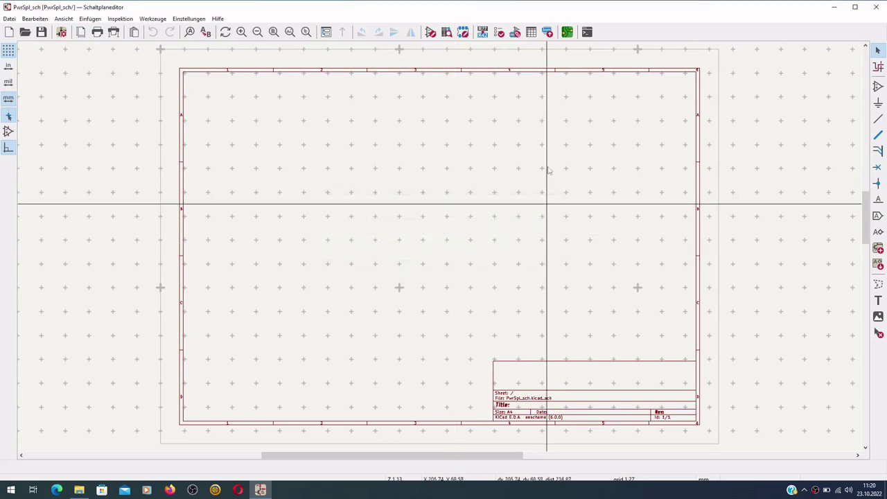
click(568, 32)
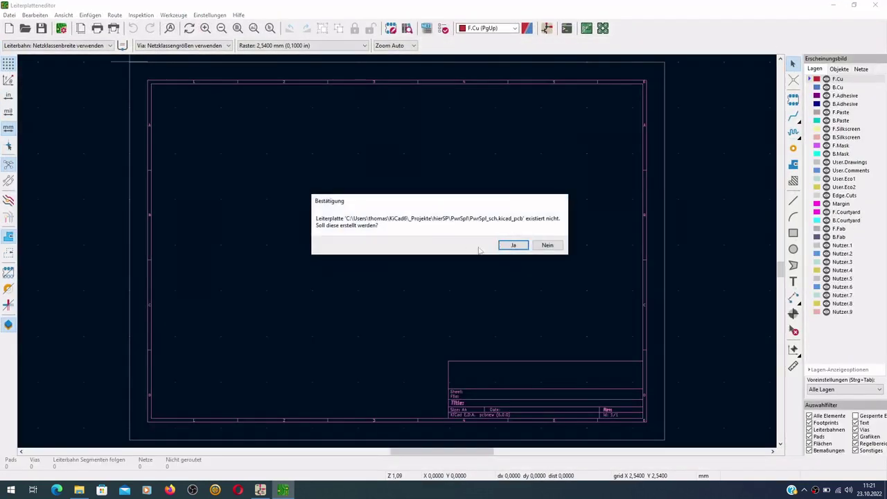
click(512, 245)
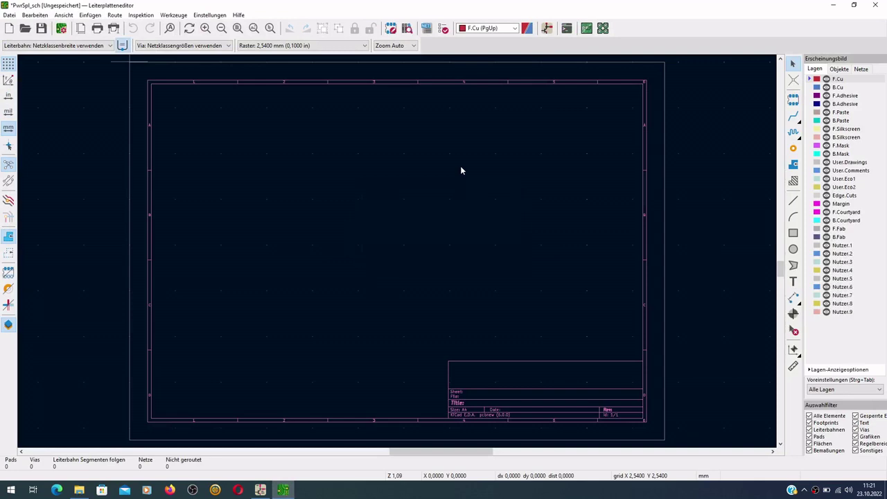
key(ctrl+s)
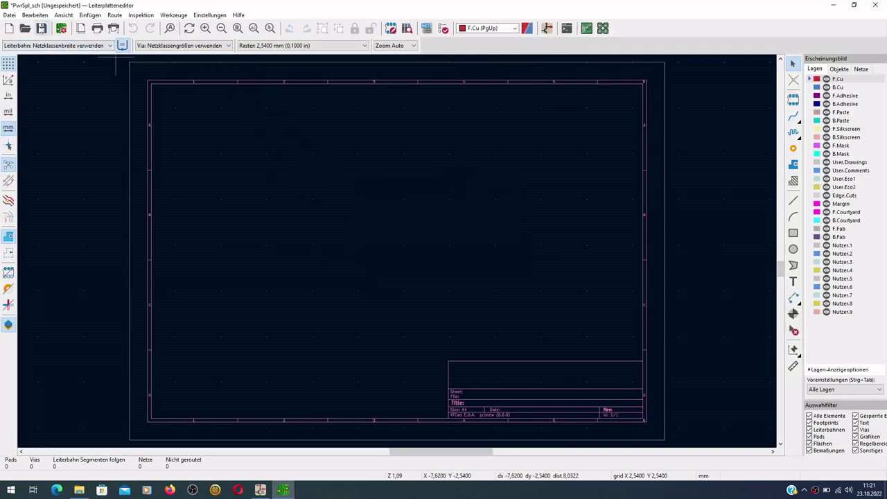
click(874, 5)
click(877, 6)
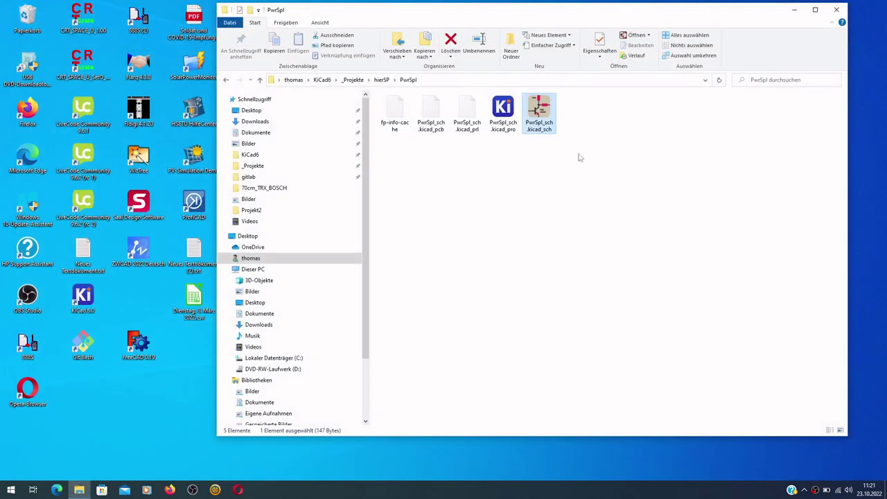
click(527, 192)
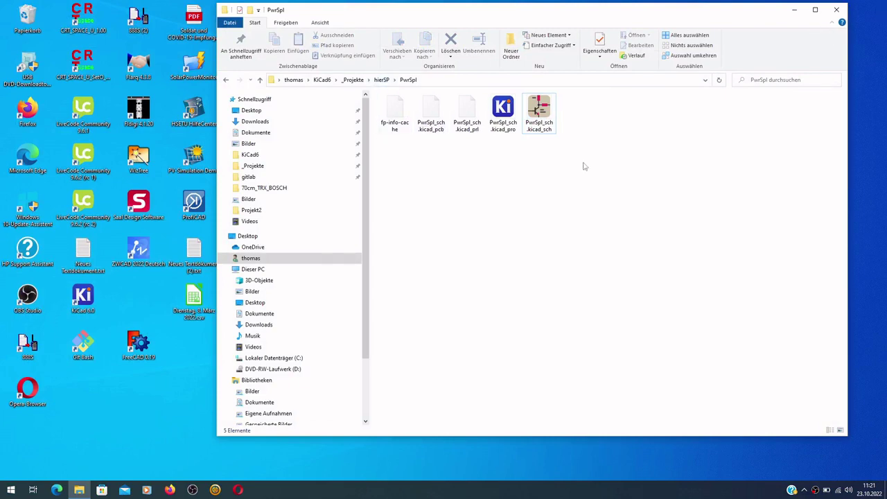
Start KiCad with the hierSP project and open its root schematic hierSP.kicad_sch.
double_click(83, 299)
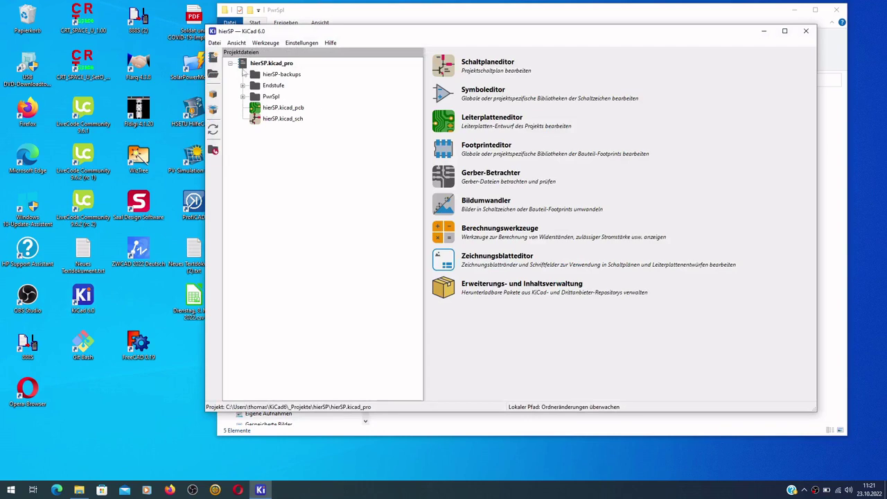
click(255, 121)
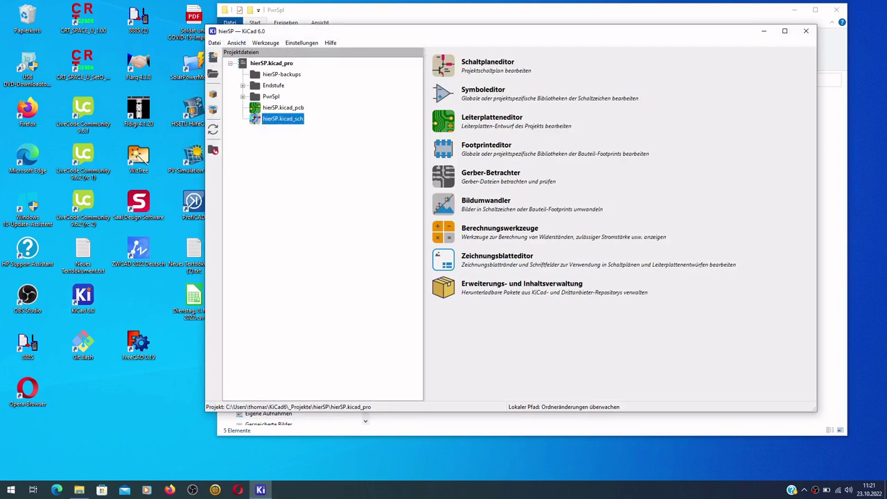
double_click(255, 119)
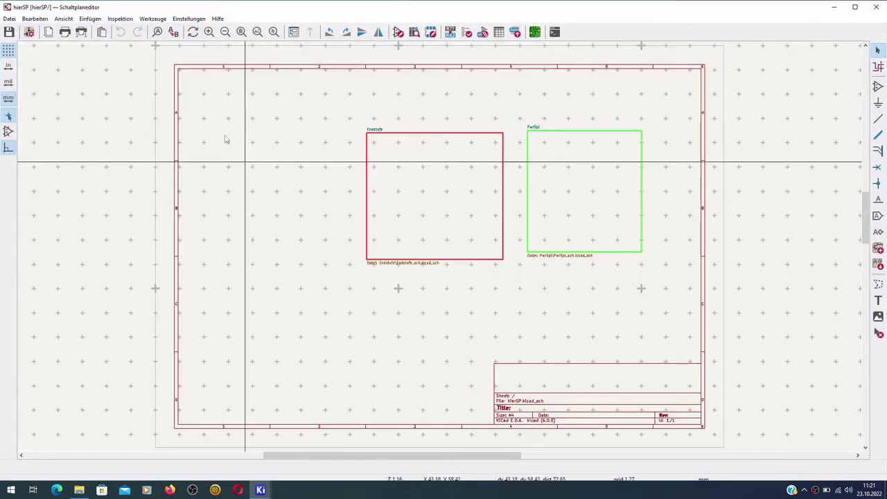
Examine the Endstufe and PwrSpl sheet symbols, enter the Endstufe sheet, and close the schematic editor.
scroll(313, 178, up, 3)
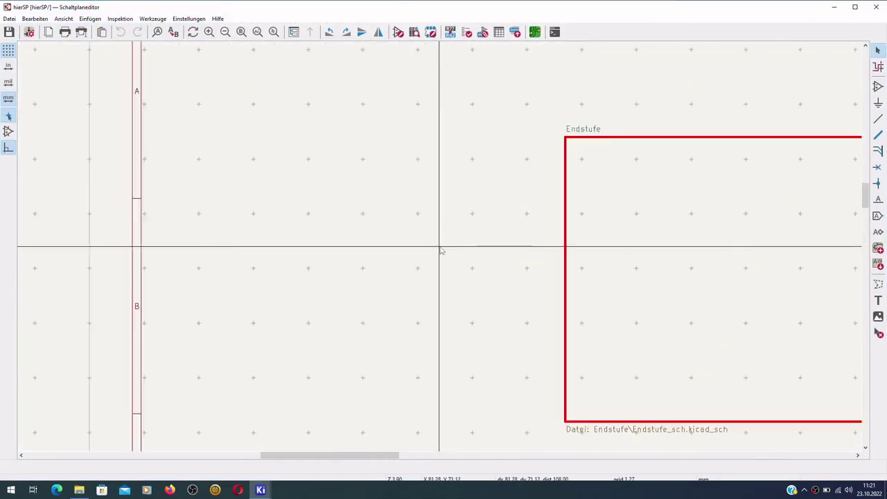
scroll(440, 250, down, 3)
scroll(508, 259, up, 3)
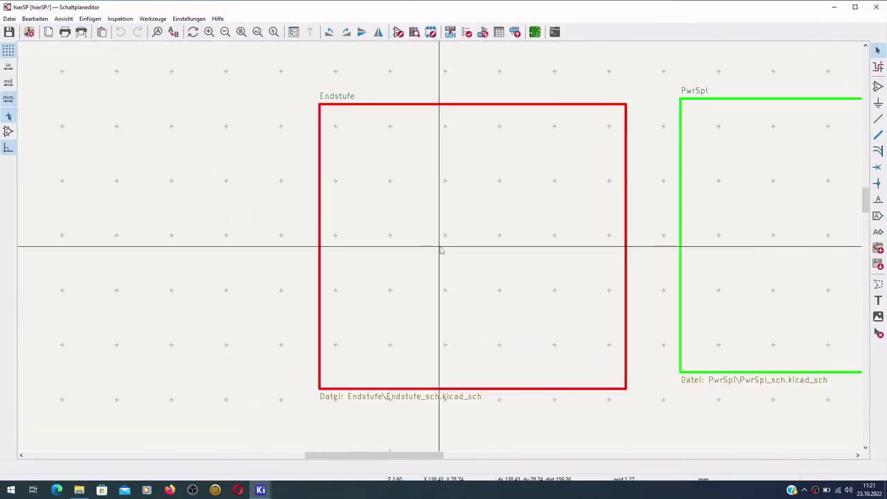
scroll(440, 251, down, 2)
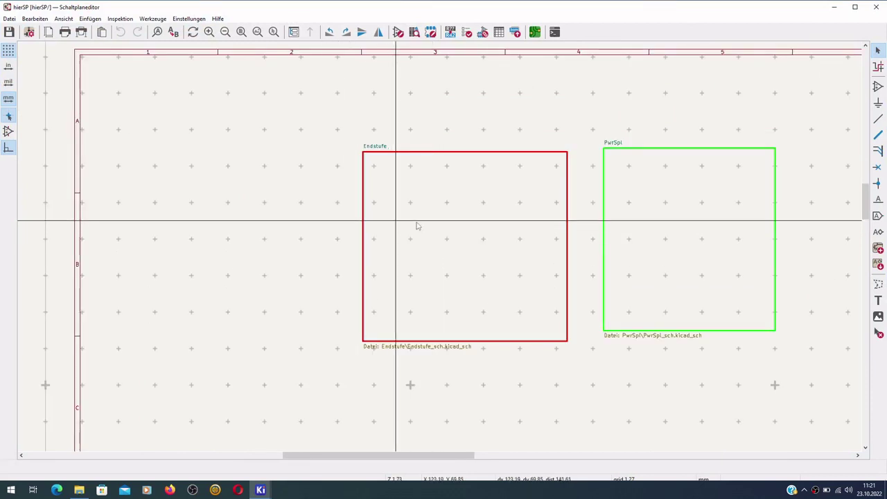
click(455, 250)
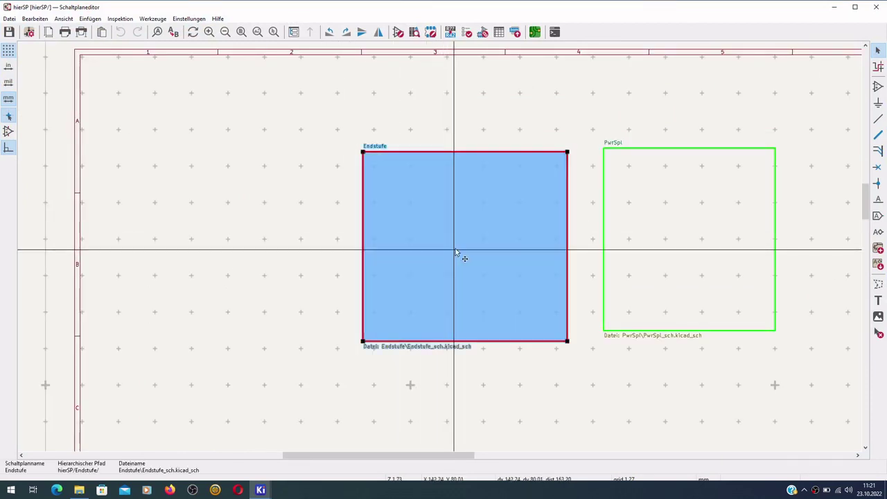
double_click(455, 251)
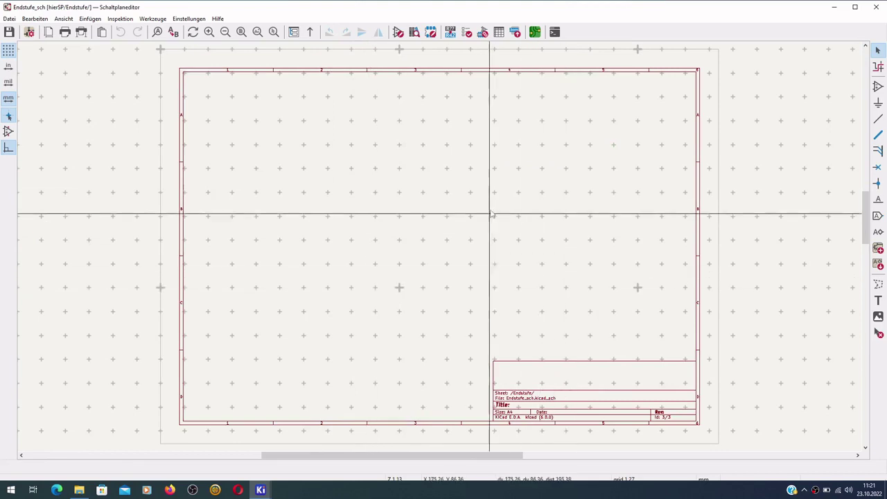
click(874, 7)
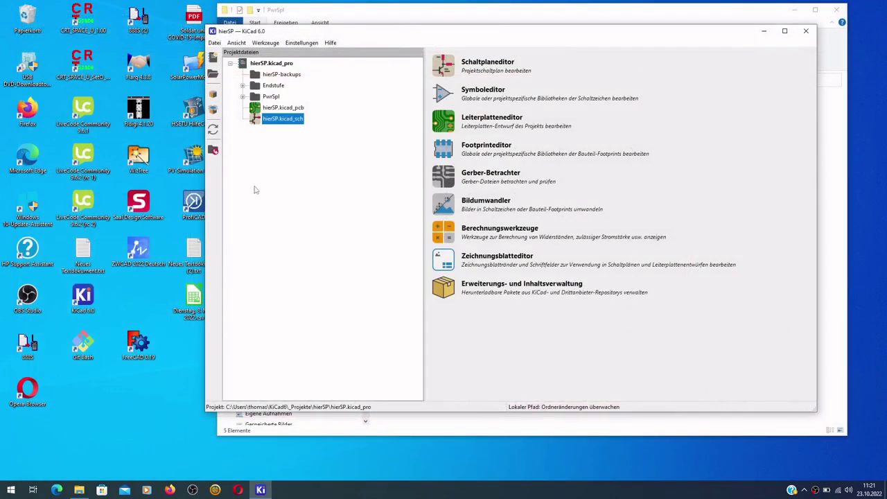
Open the project PwrSpl_sch.kicad_pro from the PwrSpl folder, view its board, and close the board editor.
click(243, 97)
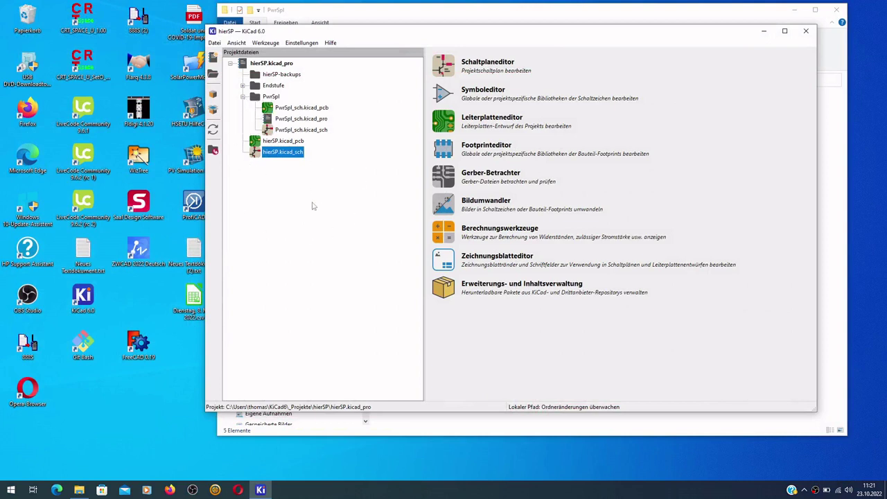
click(292, 131)
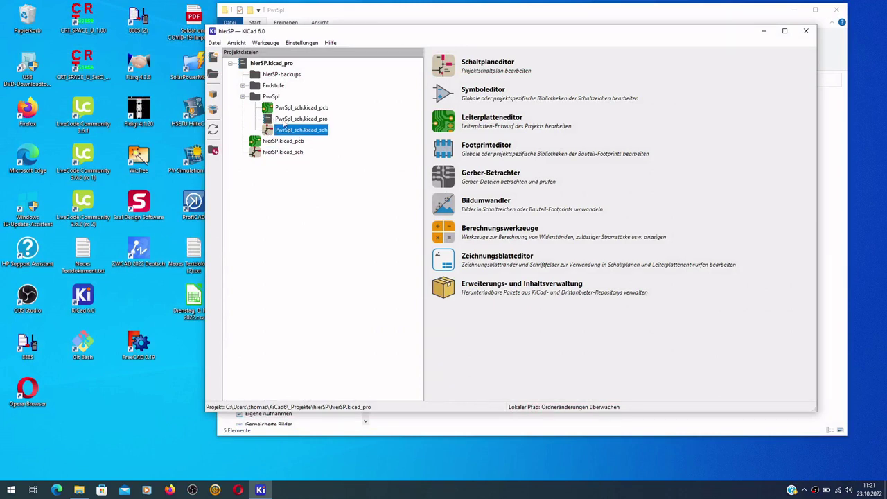
click(284, 120)
double_click(284, 121)
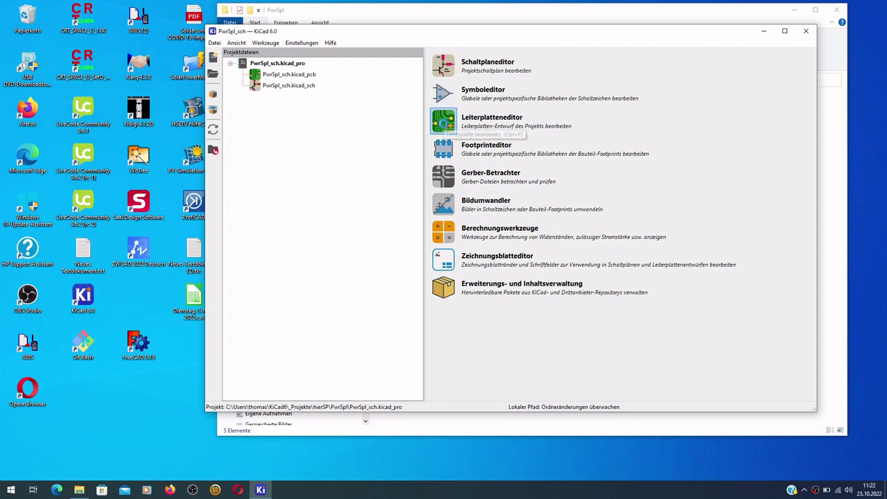
click(444, 123)
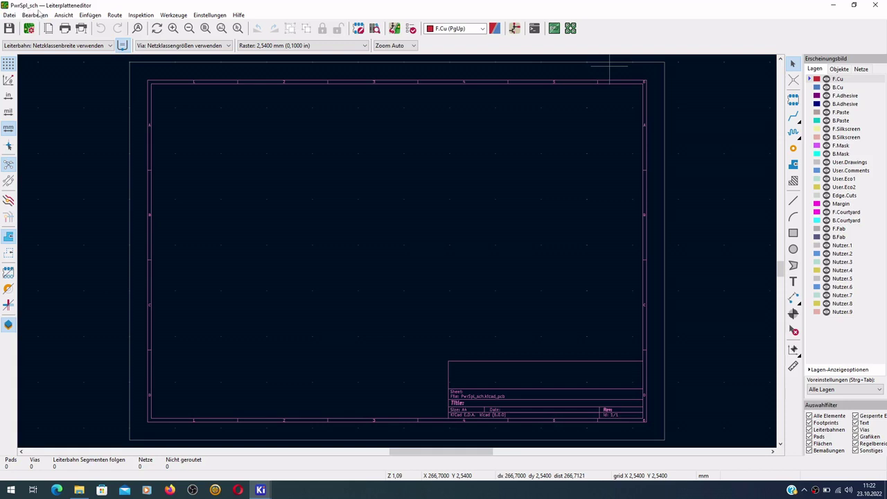
click(874, 5)
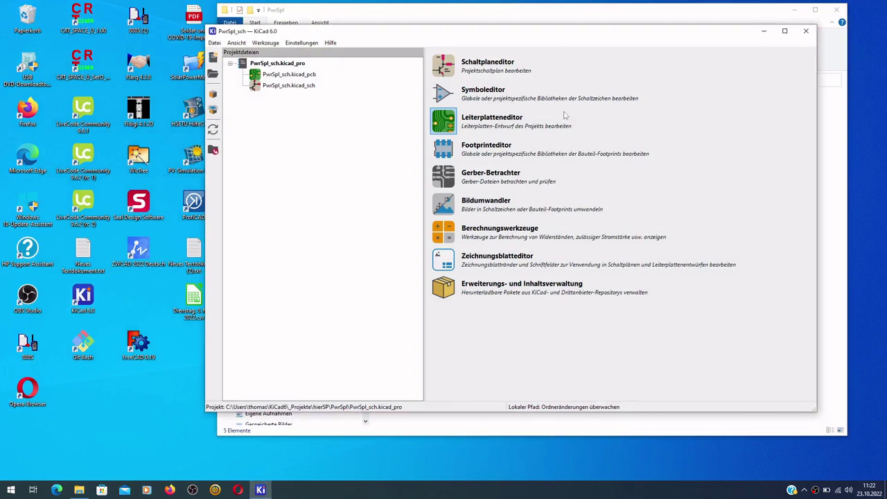
Open the project Endstufe_sch.kicad_pro from the Endstufe folder and view its schematic and board, closing each editor.
click(213, 73)
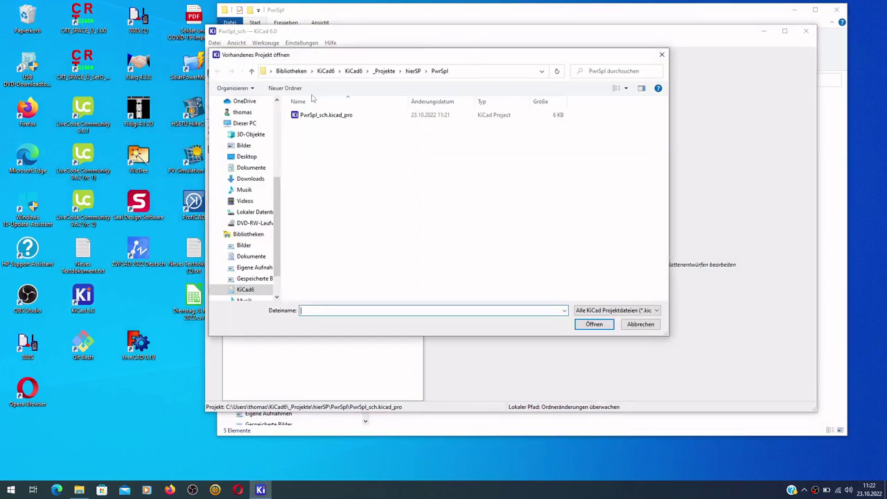
click(413, 71)
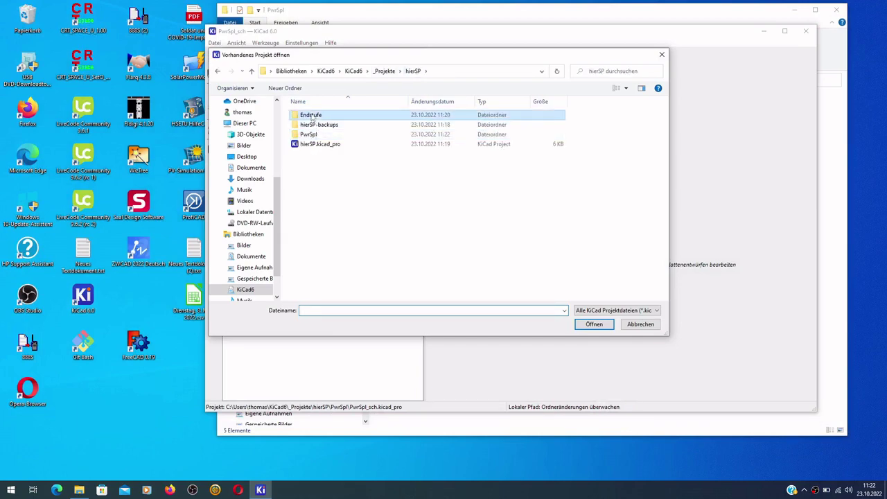
double_click(311, 114)
double_click(326, 115)
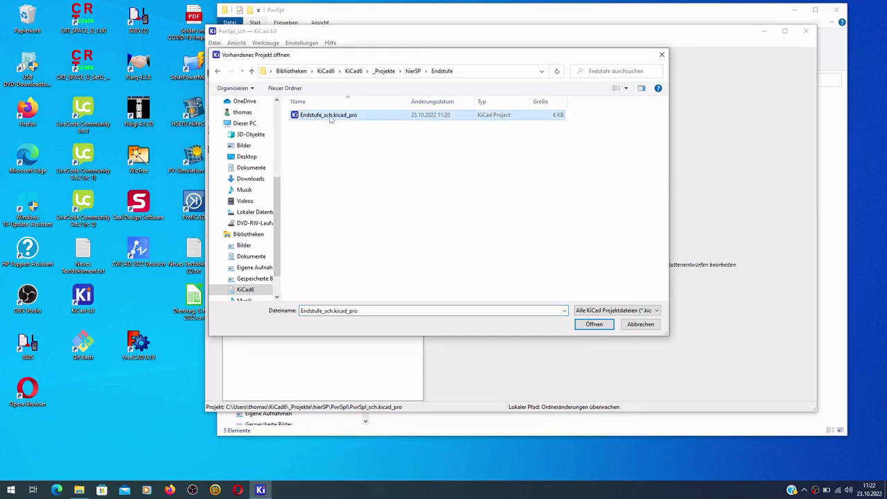
double_click(288, 86)
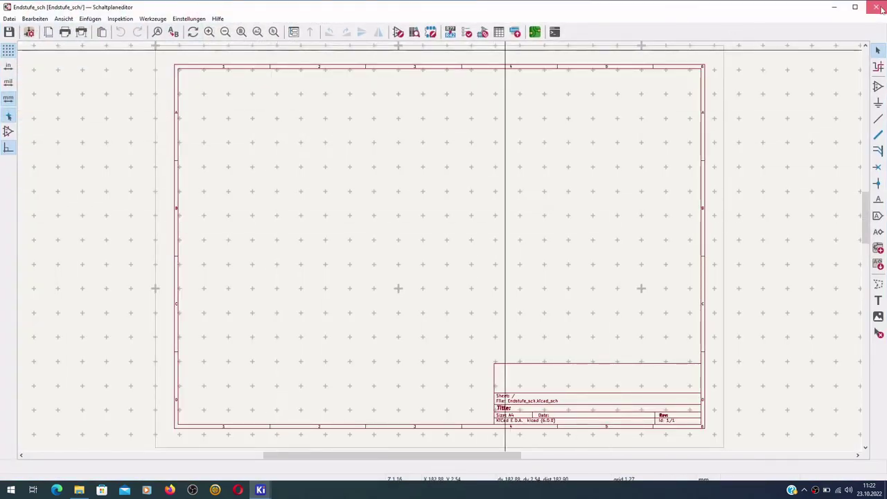
click(876, 7)
click(290, 75)
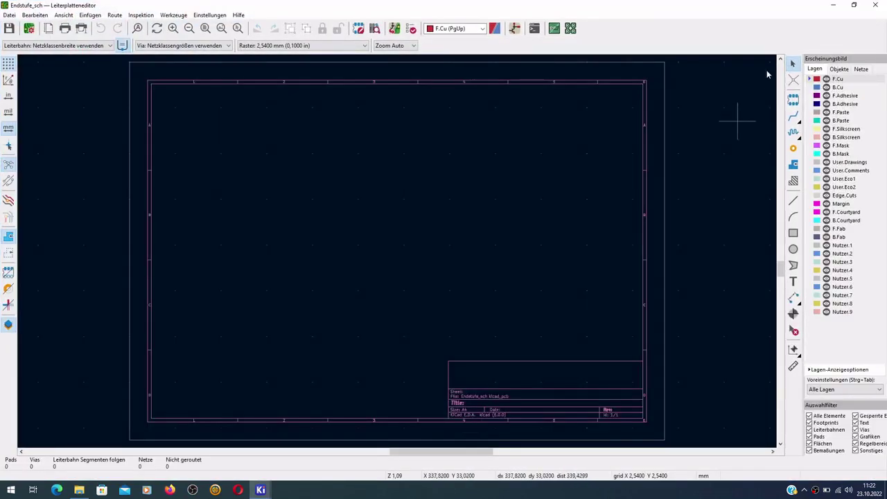
click(876, 5)
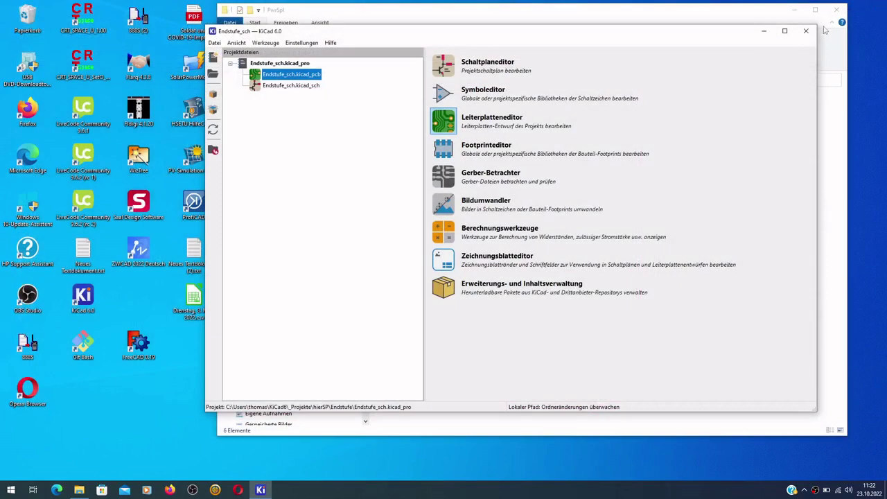
Minimise the File Explorer window and reopen the main project hierSP.kicad_pro from the hierSP folder.
click(830, 54)
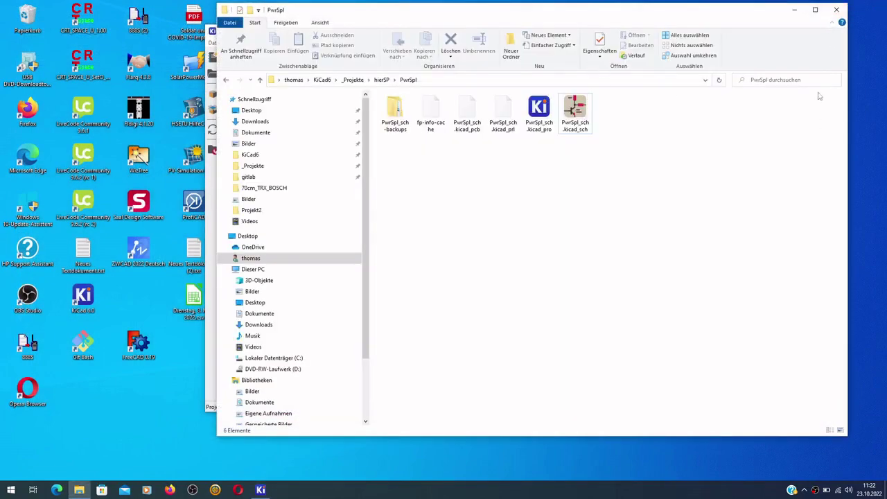
click(794, 10)
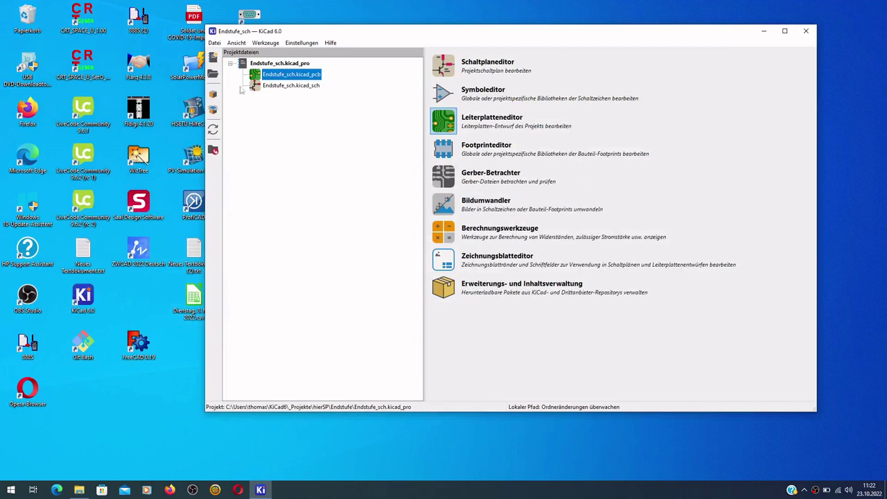
click(212, 75)
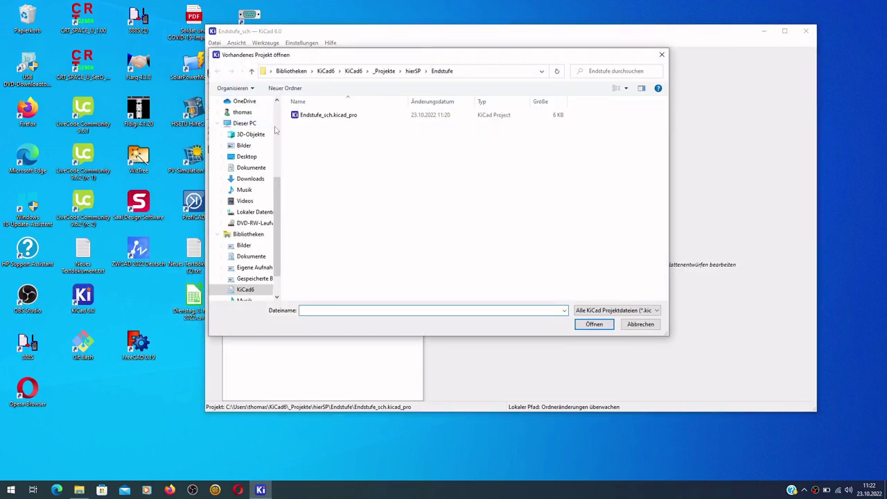
click(412, 72)
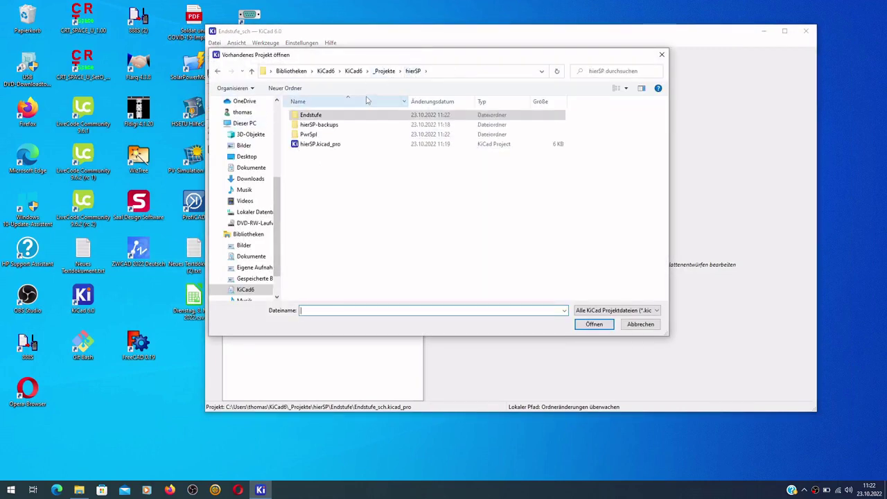
double_click(318, 144)
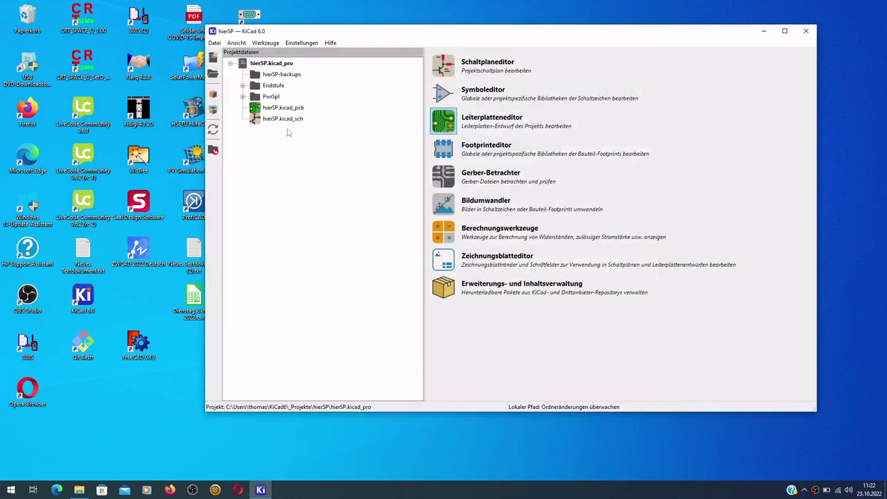
Open the schematic hierSP.kicad_sch and enter the Endstufe sheet.
double_click(281, 119)
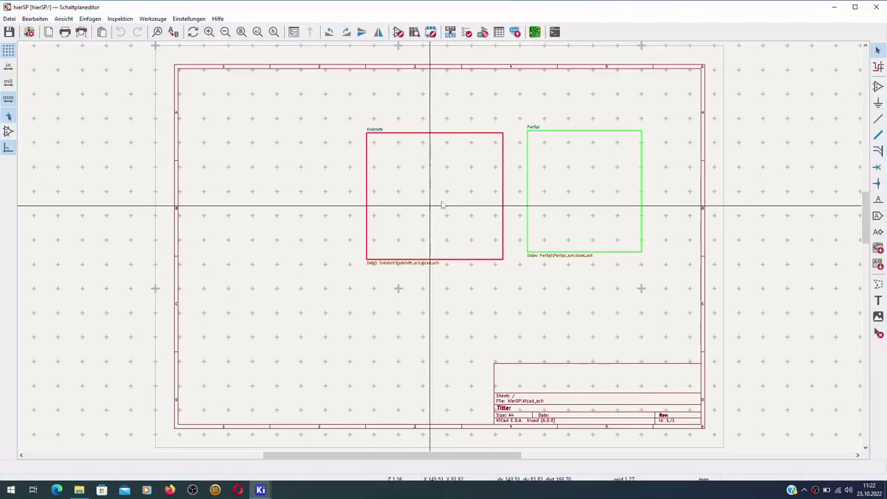
double_click(442, 205)
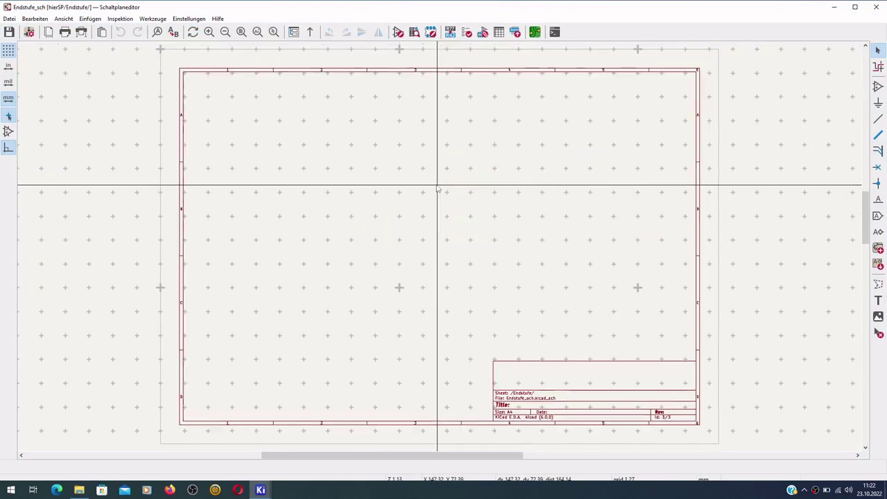
click(878, 264)
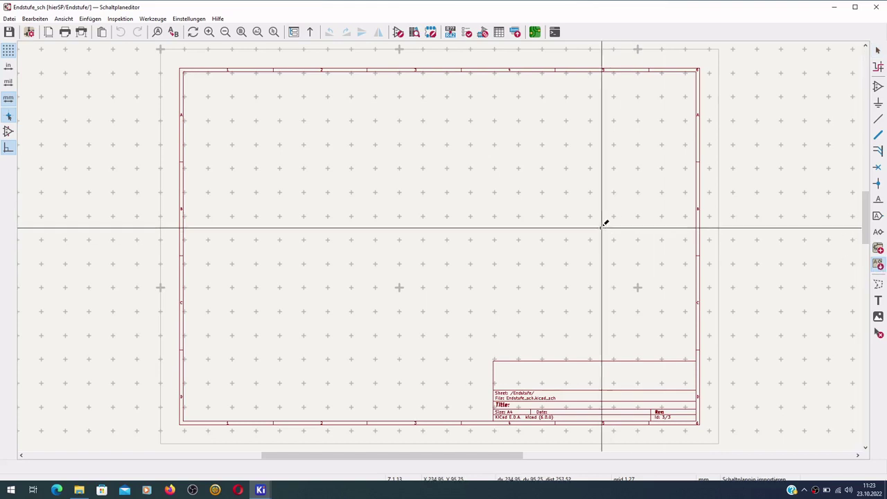
click(420, 186)
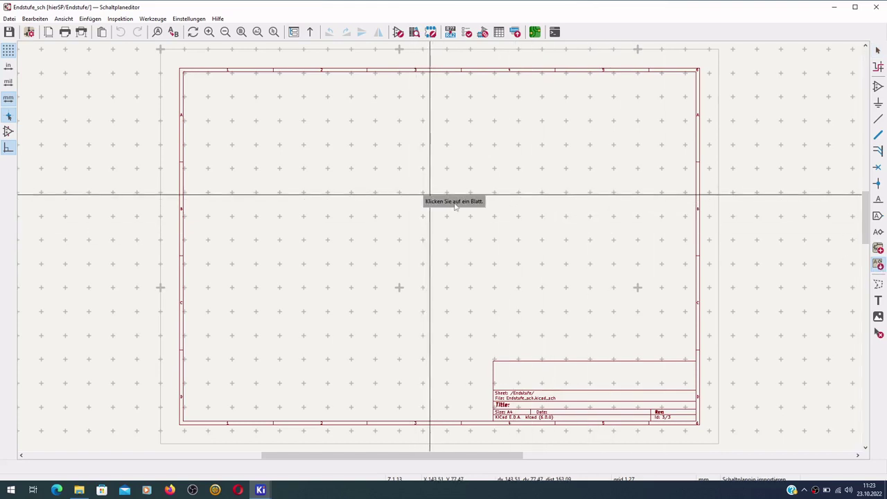
Place a hierarchical label named test with input shape (Eingang) and 1.27 mm text on the Endstufe sheet.
scroll(456, 205, up, 3)
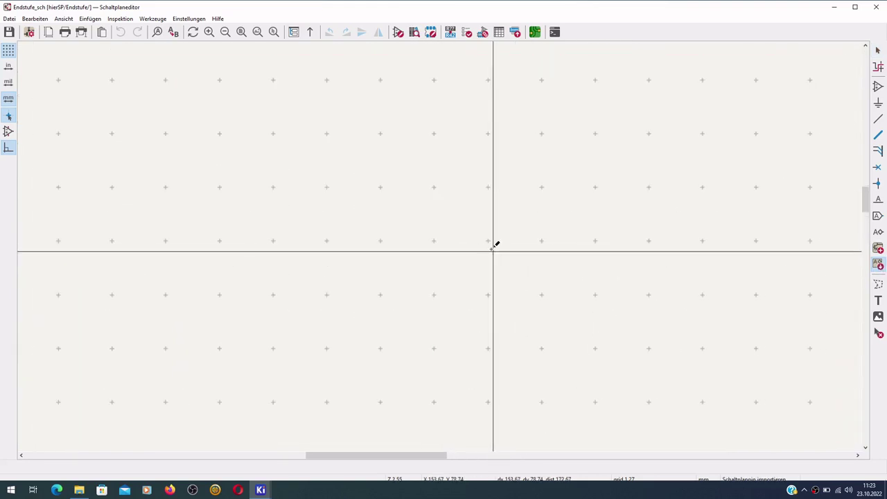
click(877, 234)
click(621, 218)
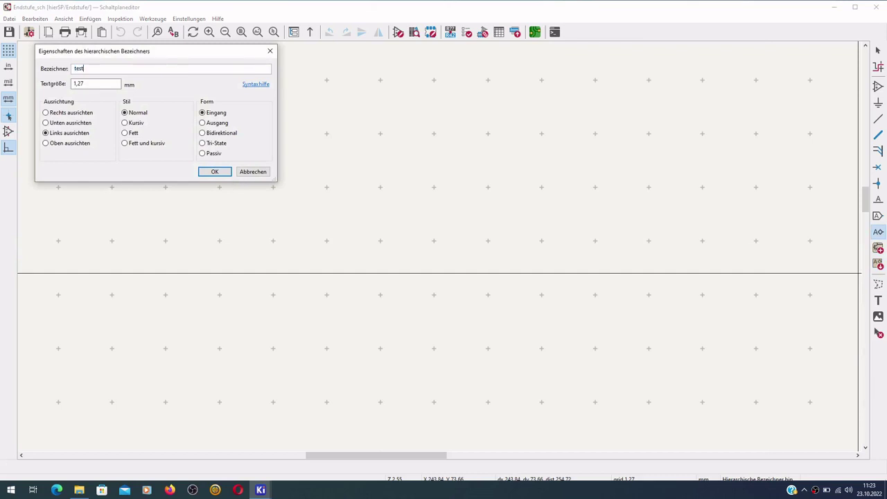
click(217, 170)
scroll(441, 251, down, 5)
scroll(441, 250, up, 5)
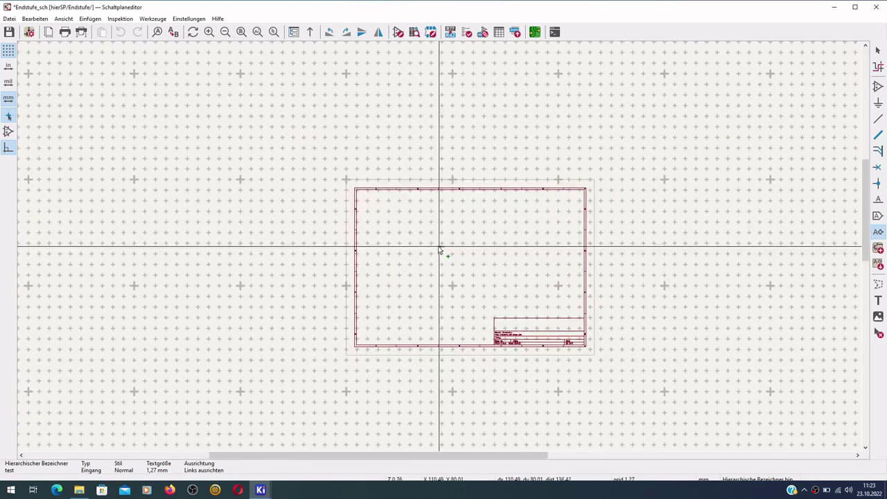
click(420, 250)
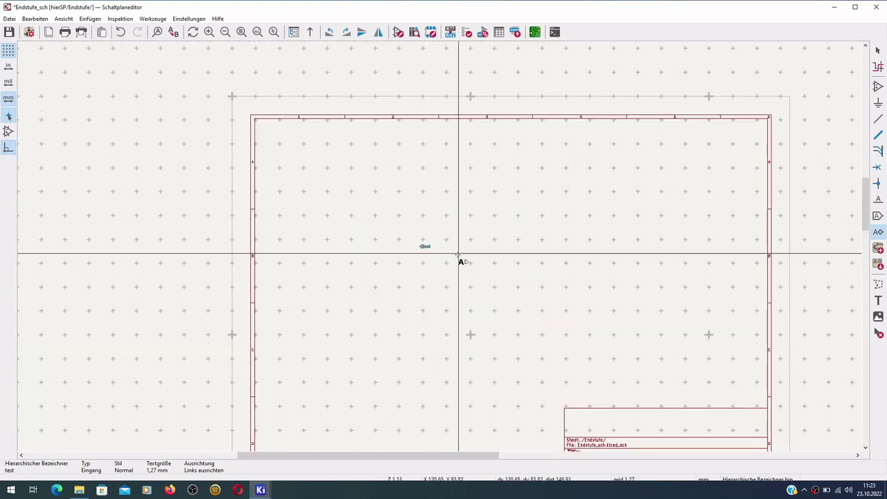
Return to the root sheet and import the hierarchical pin test onto the left edge of the Endstufe sheet symbol.
click(311, 33)
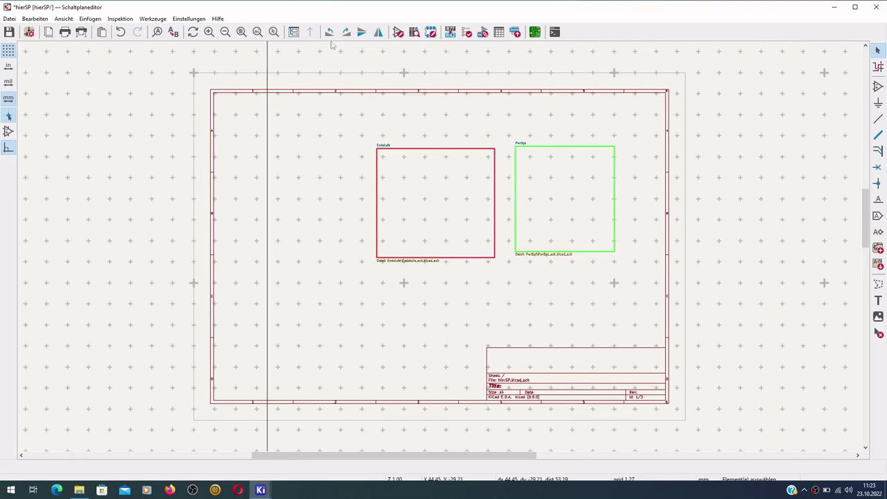
scroll(367, 162, up, 1)
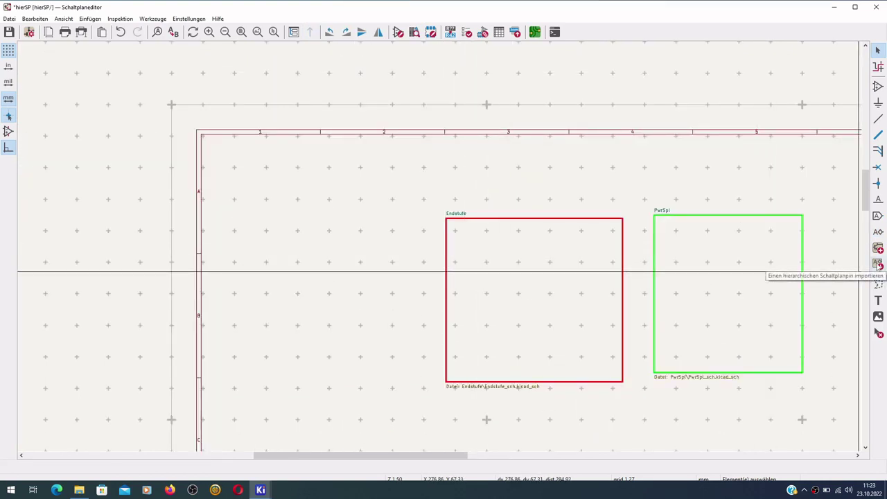
click(877, 265)
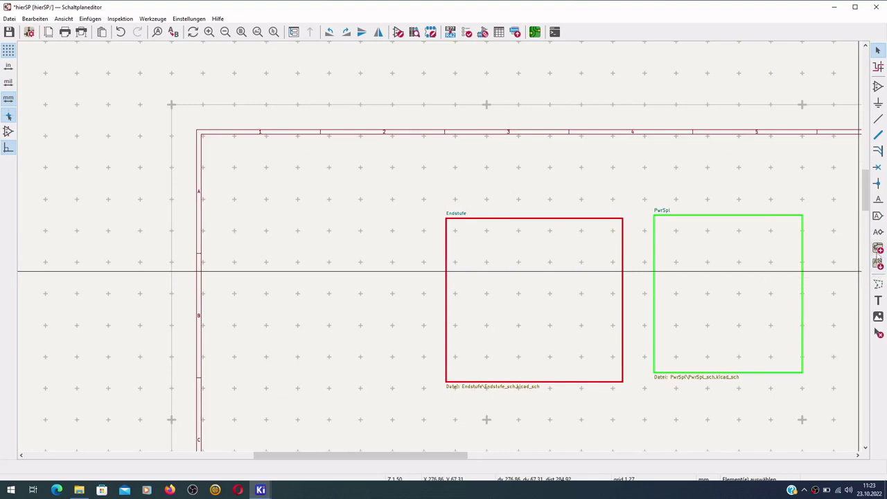
click(878, 266)
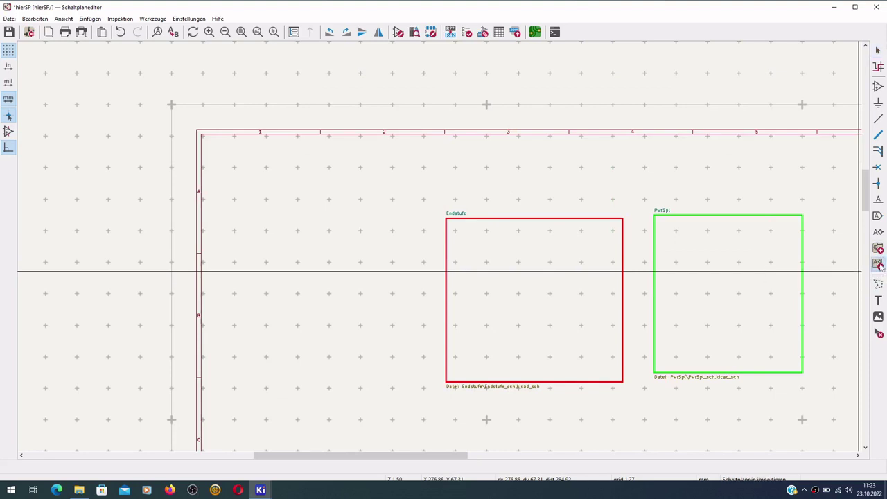
click(464, 284)
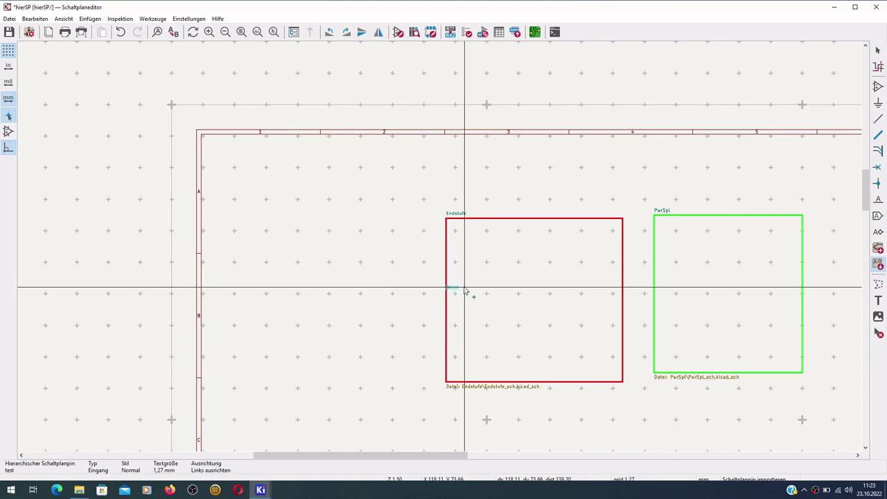
scroll(455, 291, up, 5)
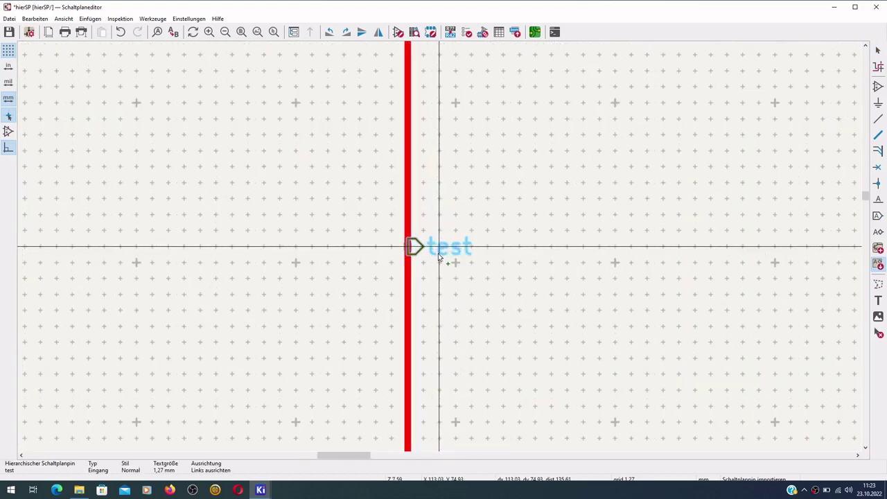
click(438, 262)
Draw a wire about 24 mm long leftward from the test pin of the Endstufe symbol and save the schematic.
scroll(485, 250, down, 4)
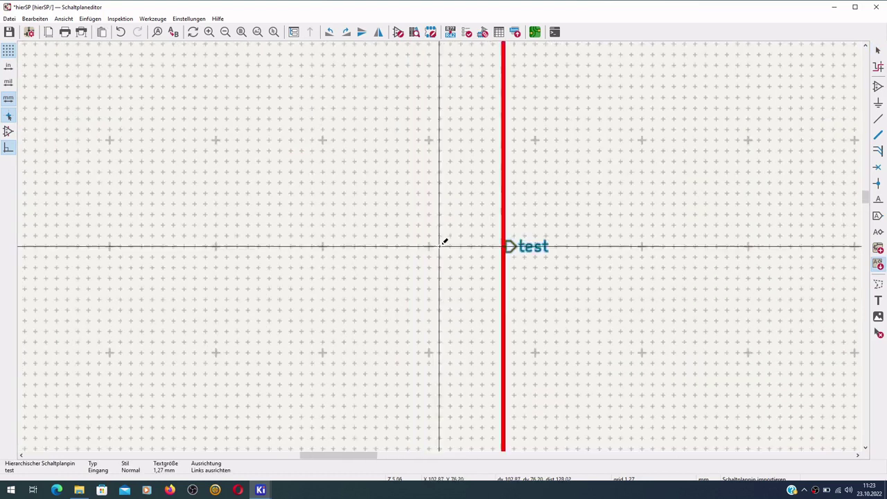
scroll(434, 254, up, 4)
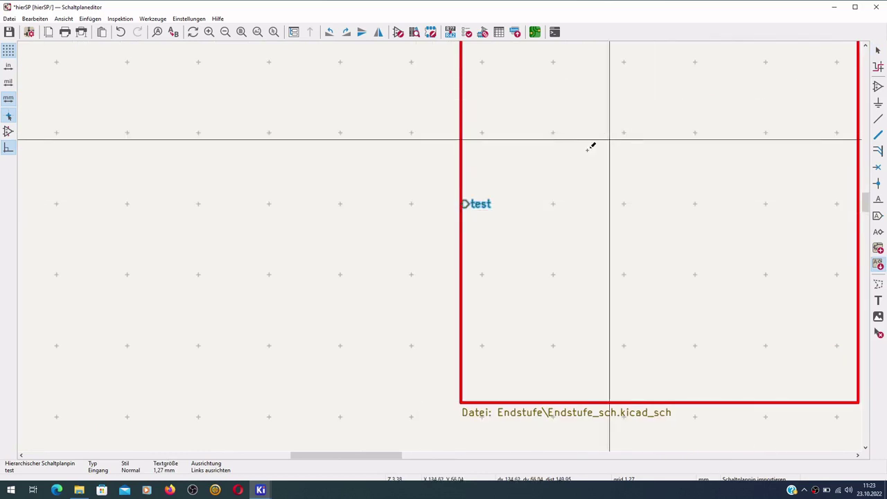
click(877, 120)
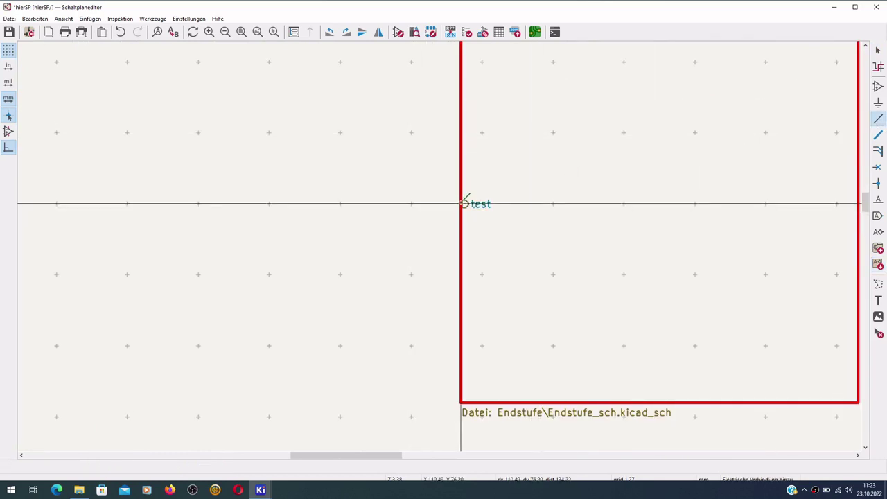
click(463, 203)
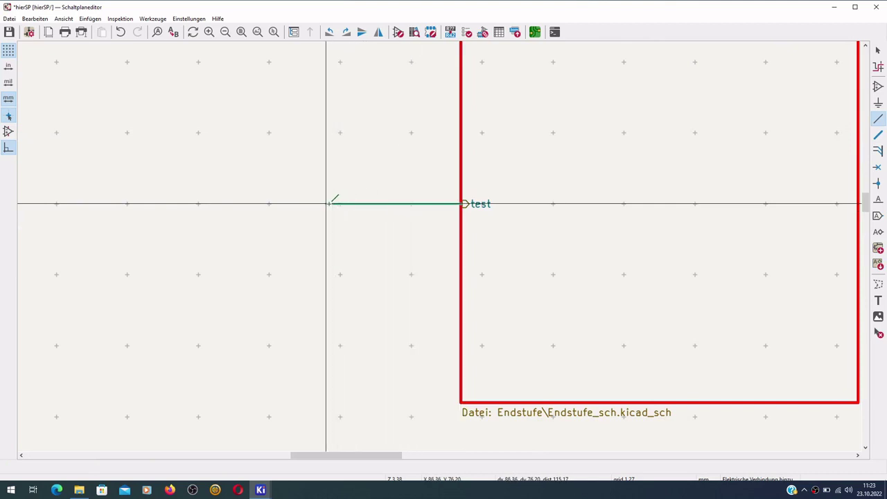
double_click(326, 204)
right_click(227, 141)
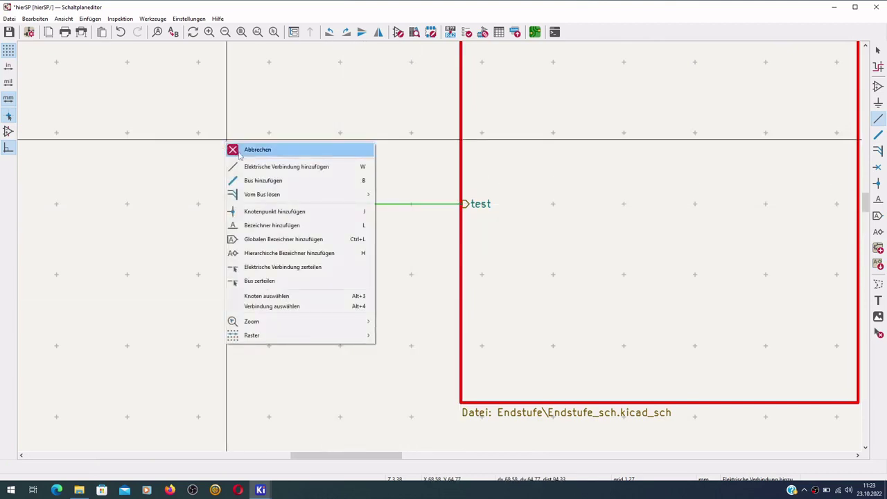
click(236, 150)
key(ctrl+s)
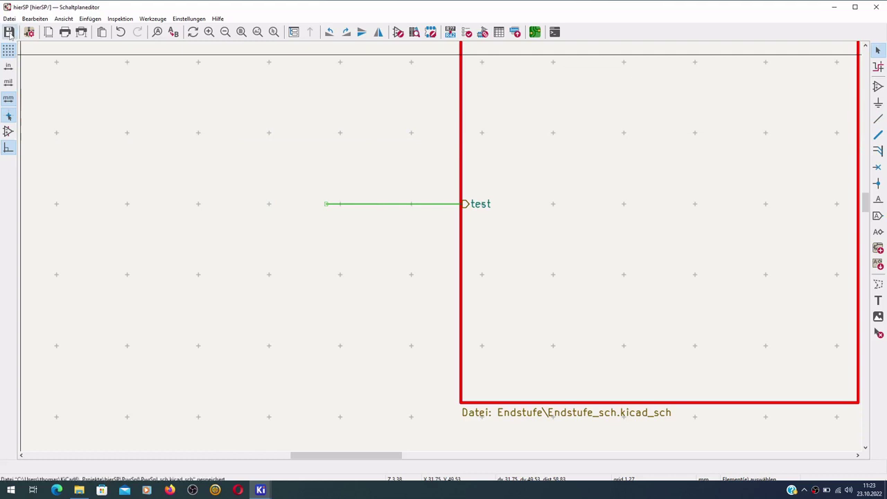
Hide the schematic grid and examine the wired test pin on the Endstufe sheet symbol.
scroll(131, 115, down, 1)
scroll(440, 250, down, 3)
scroll(439, 248, up, 3)
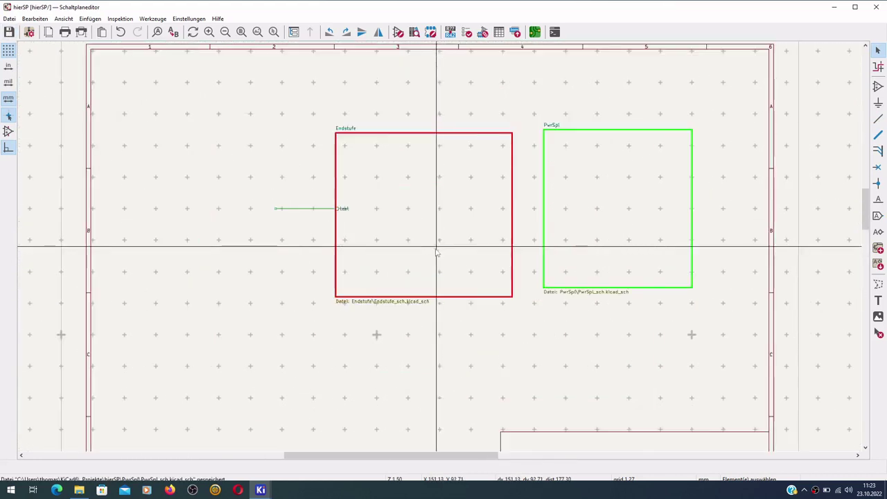
click(9, 50)
scroll(440, 251, down, 3)
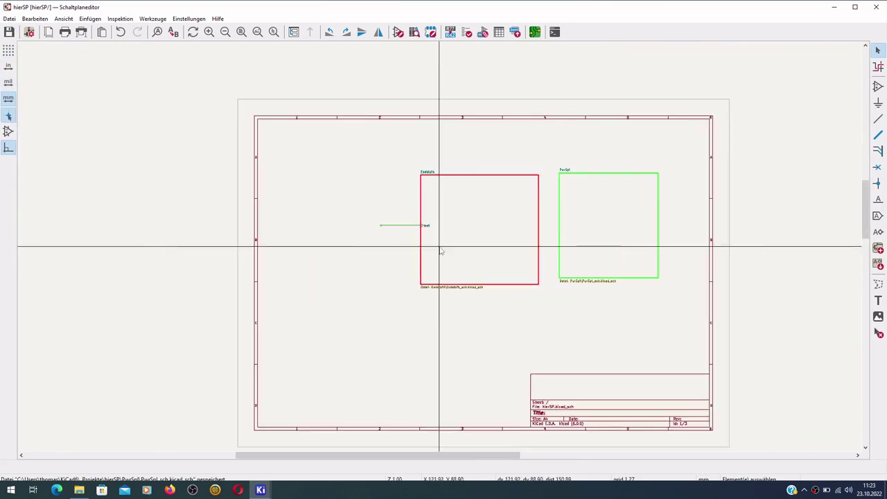
scroll(441, 251, up, 3)
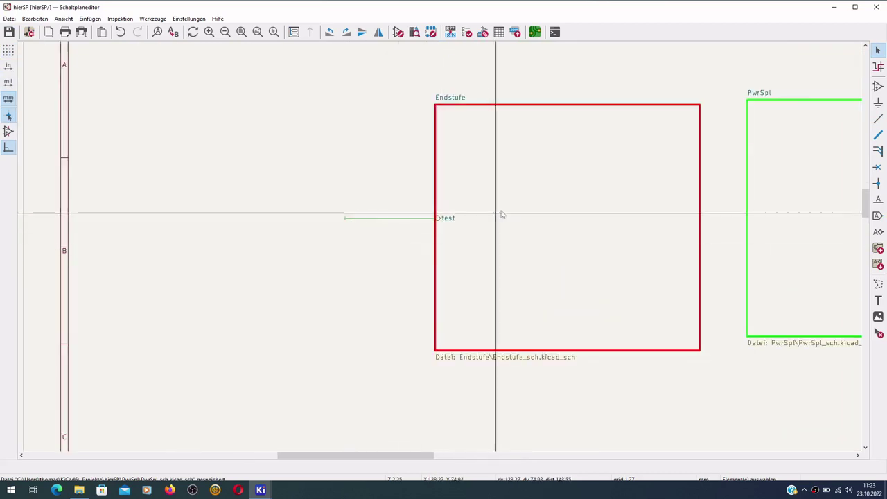
scroll(439, 245, down, 3)
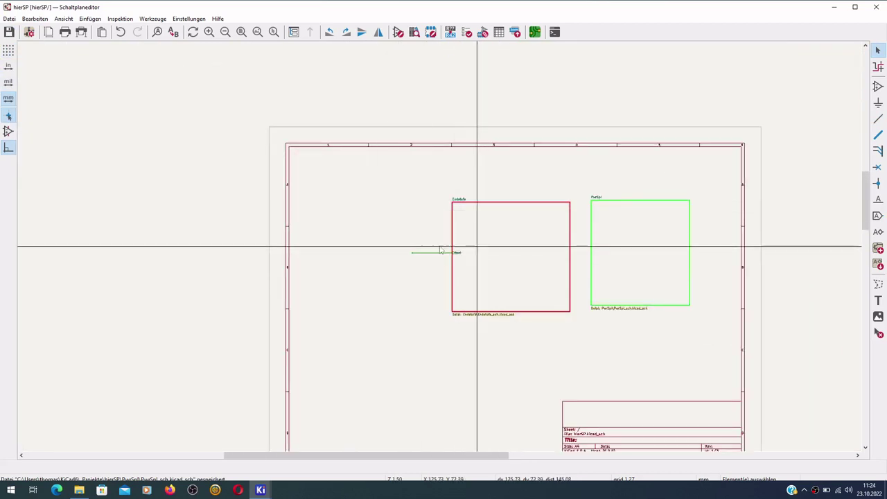
scroll(441, 251, up, 5)
scroll(439, 245, down, 2)
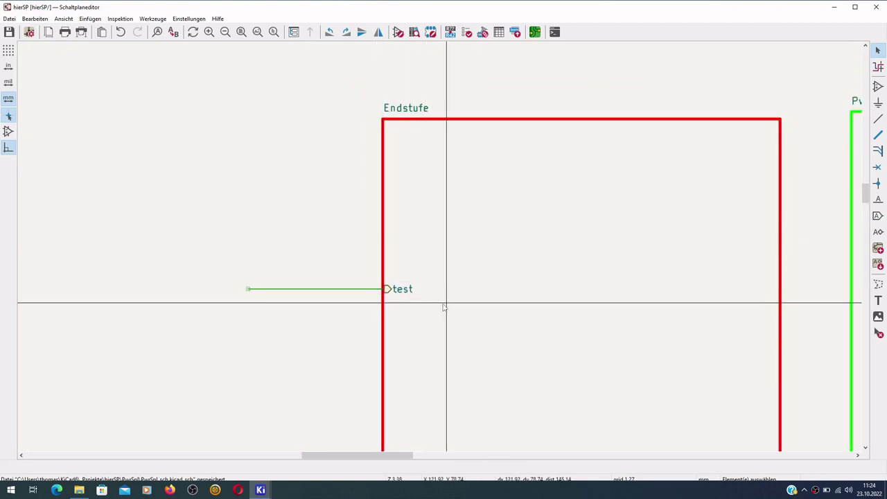
Enter the Endstufe sheet and place a resistor R, rotated horizontally, to the left of the test label.
double_click(572, 312)
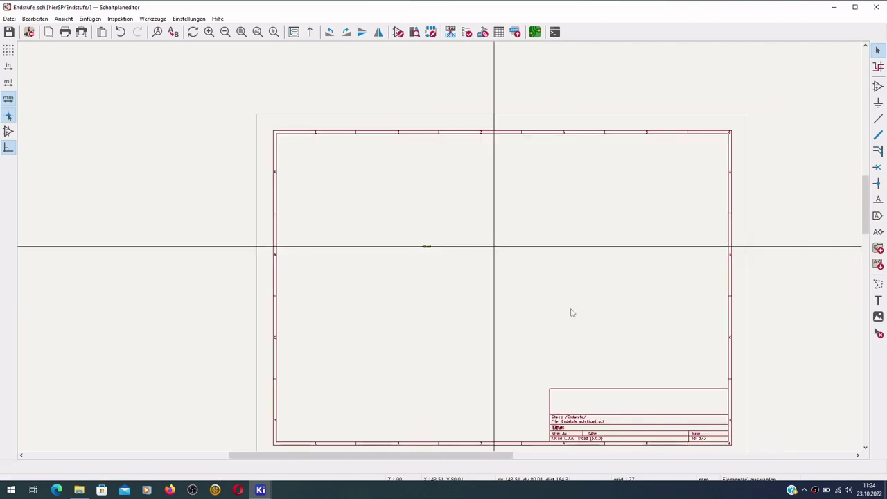
scroll(521, 319, up, 8)
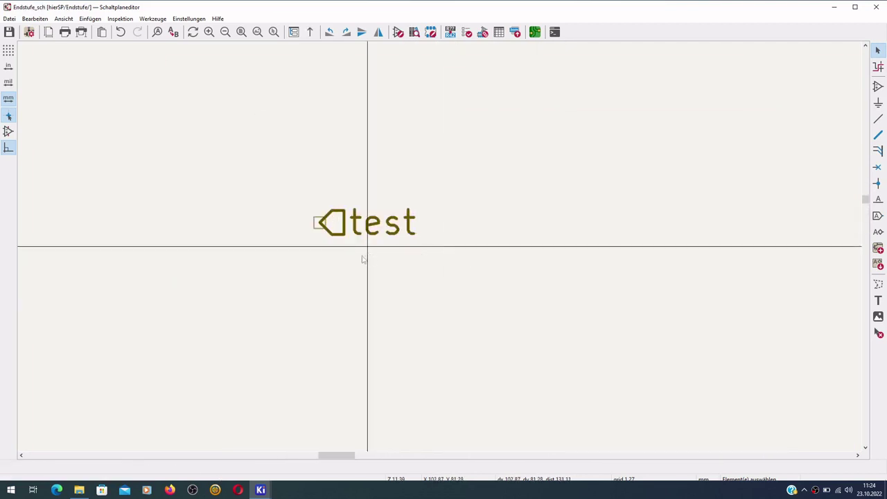
scroll(344, 270, down, 2)
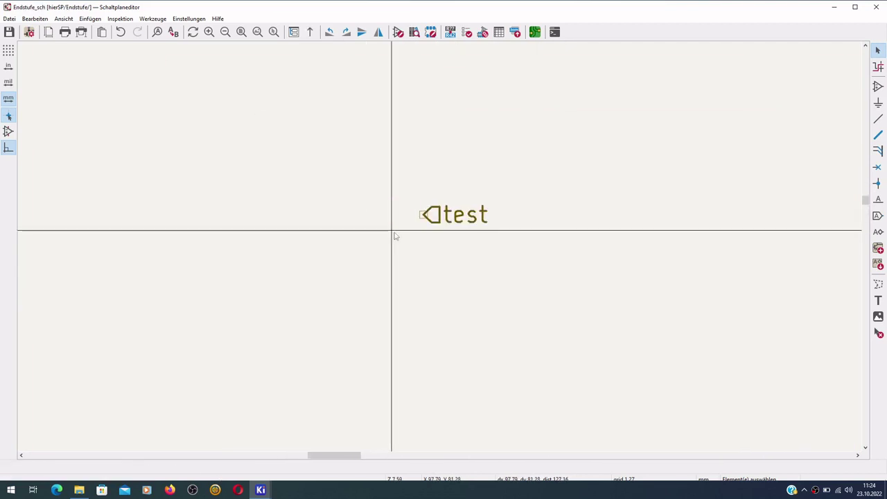
click(877, 86)
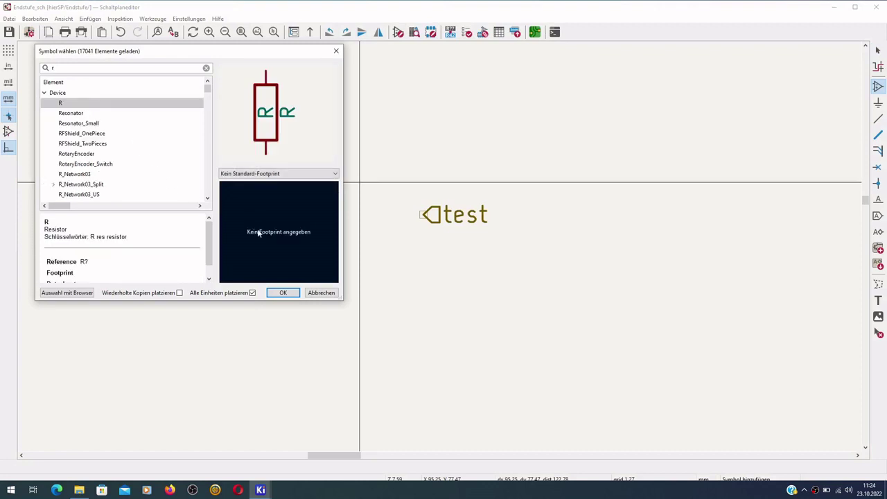
click(282, 294)
scroll(295, 213, up, 4)
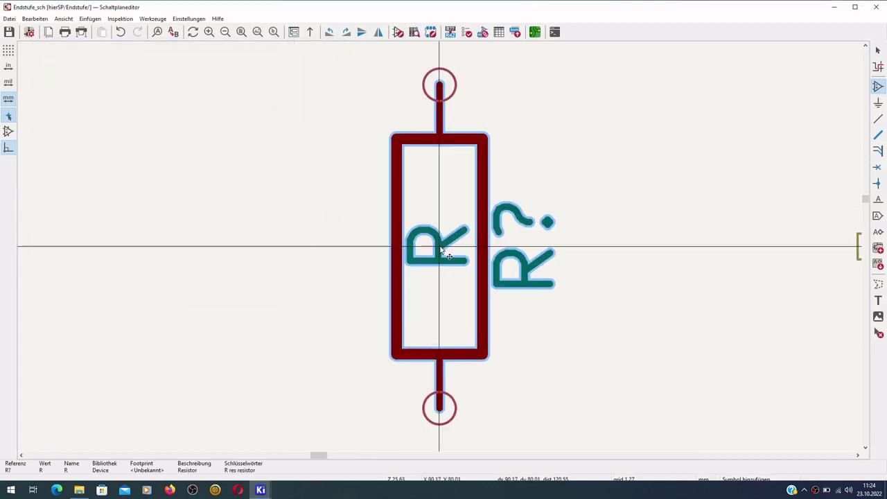
scroll(437, 245, down, 4)
key(r)
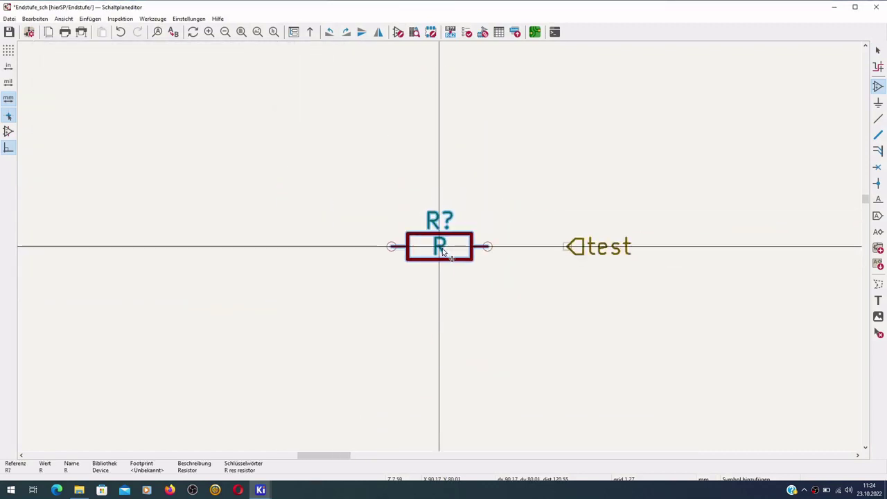
click(442, 248)
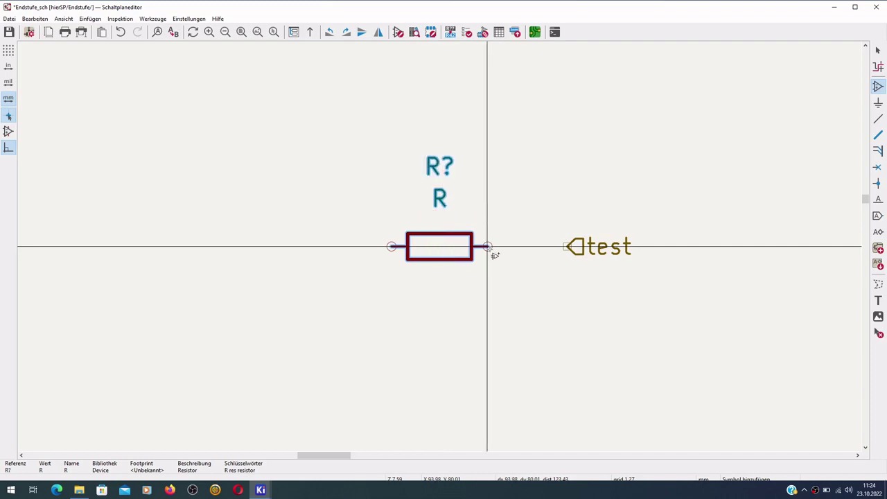
Wire the resistor's right pin to the hierarchical label test, keeping the default line properties.
key(w)
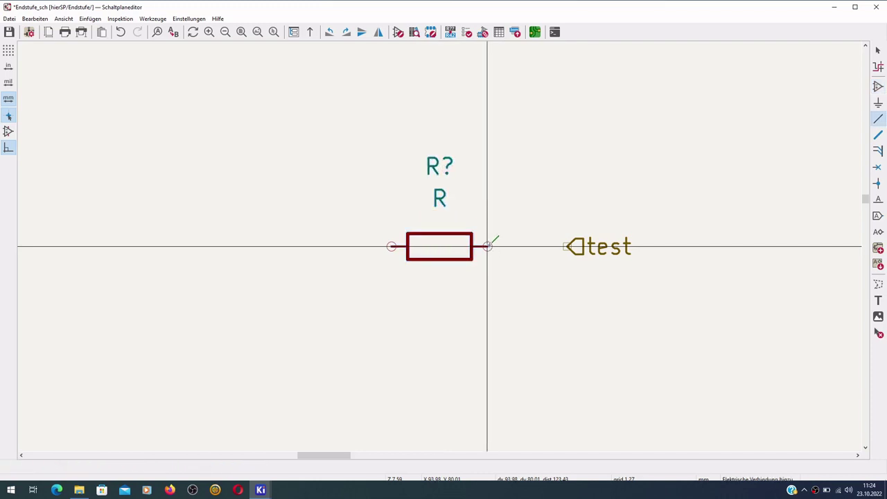
click(486, 246)
click(566, 246)
key(e)
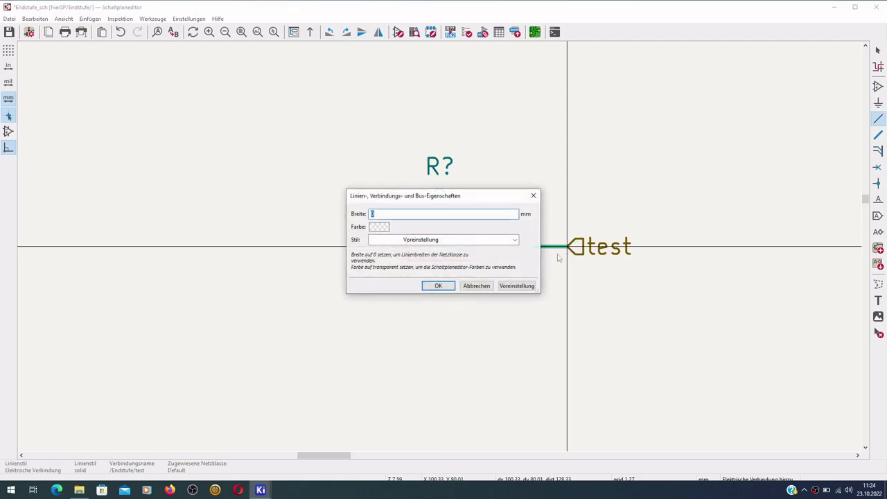
click(438, 286)
scroll(465, 240, down, 5)
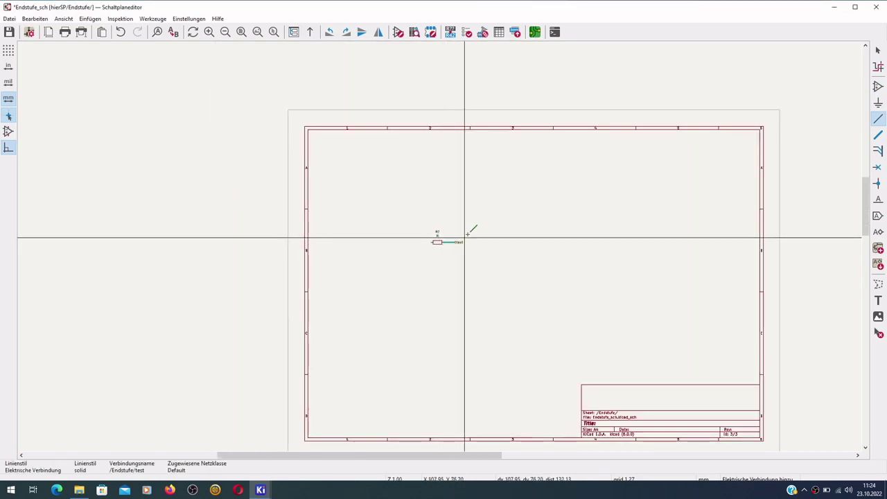
Finish wiring, save the Endstufe schematic and return to the main hierSP sheet.
scroll(417, 253, up, 3)
scroll(418, 253, down, 2)
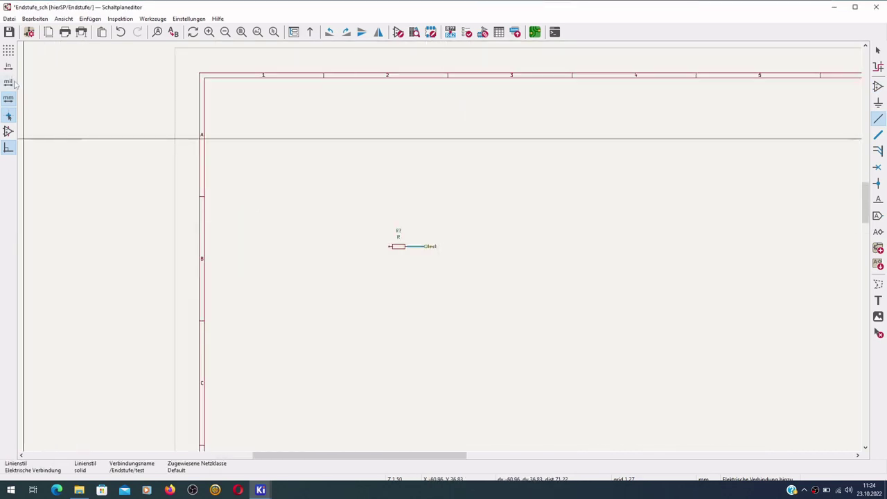
key(Escape)
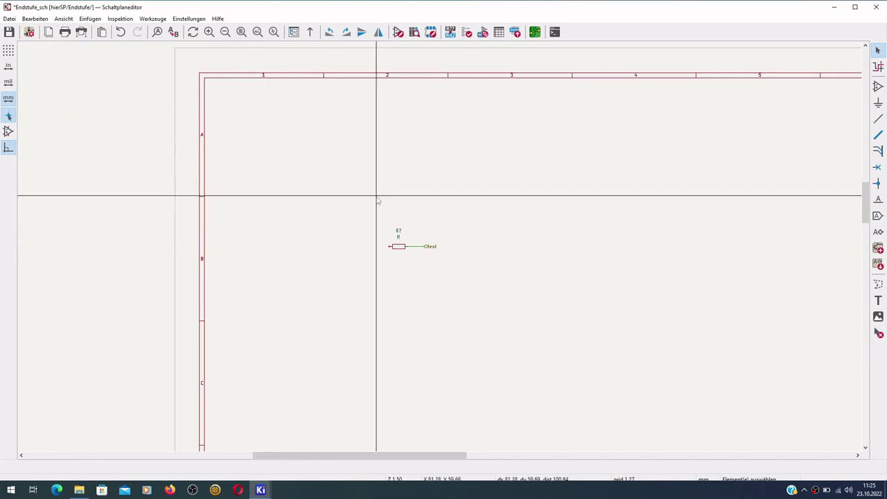
click(8, 32)
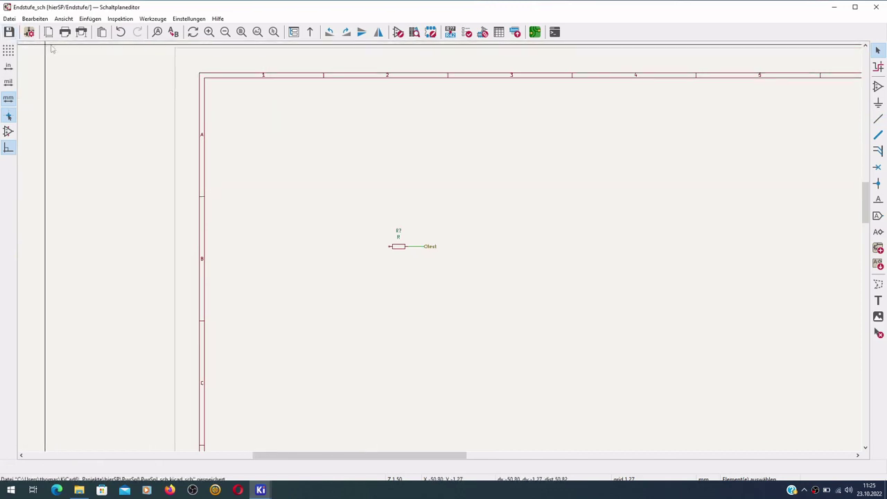
click(310, 32)
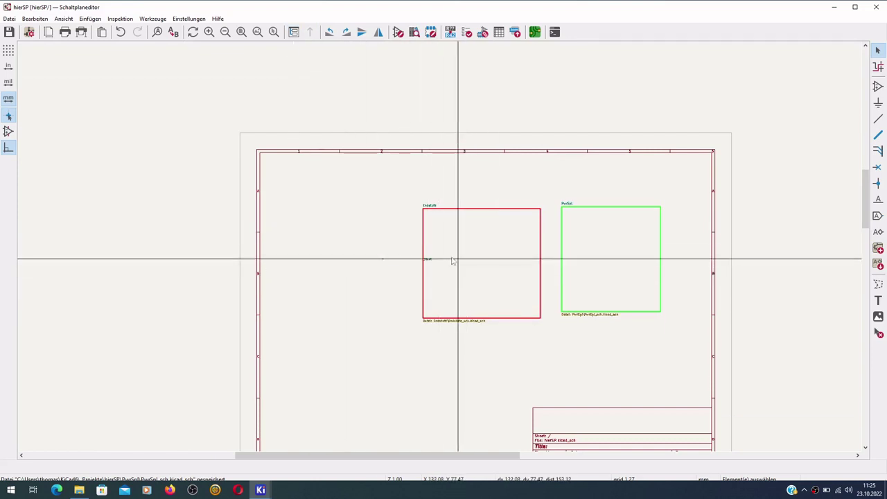
scroll(478, 259, up, 3)
scroll(438, 249, down, 2)
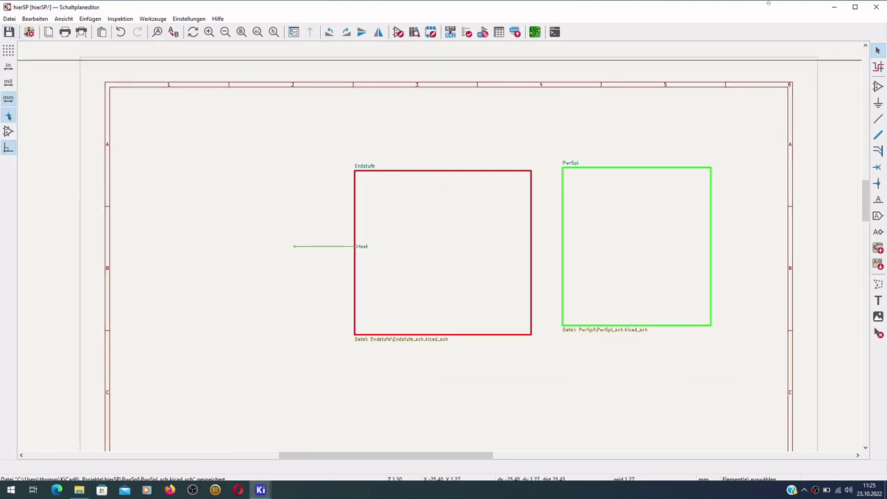
Close the hierSP schematic, open the Endstufe_sch.kicad_pro subproject and examine the resistor and test label in its schematic.
click(877, 6)
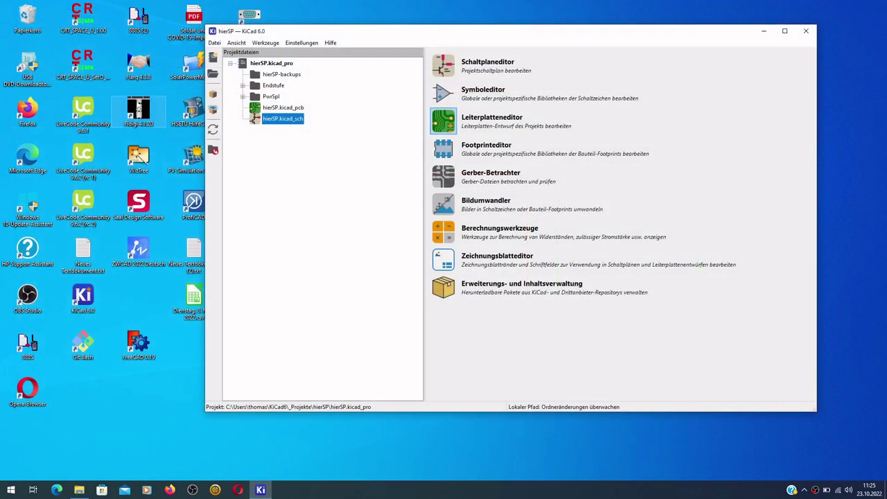
click(243, 85)
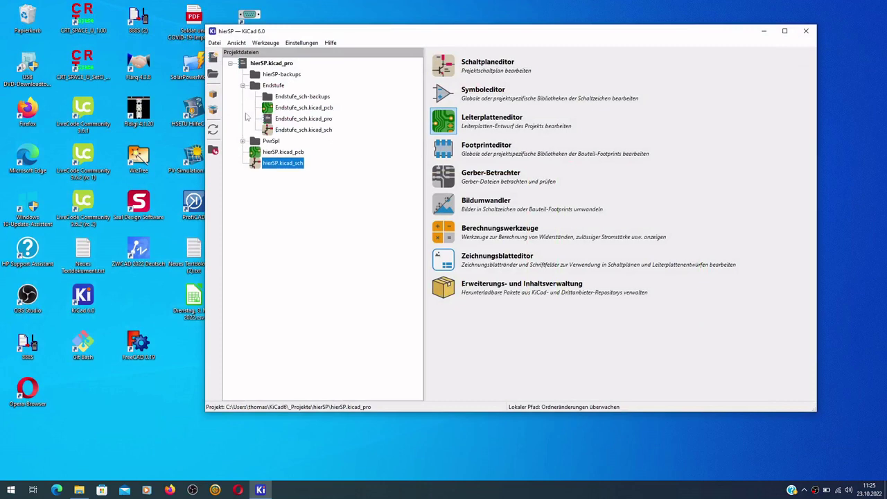
double_click(288, 121)
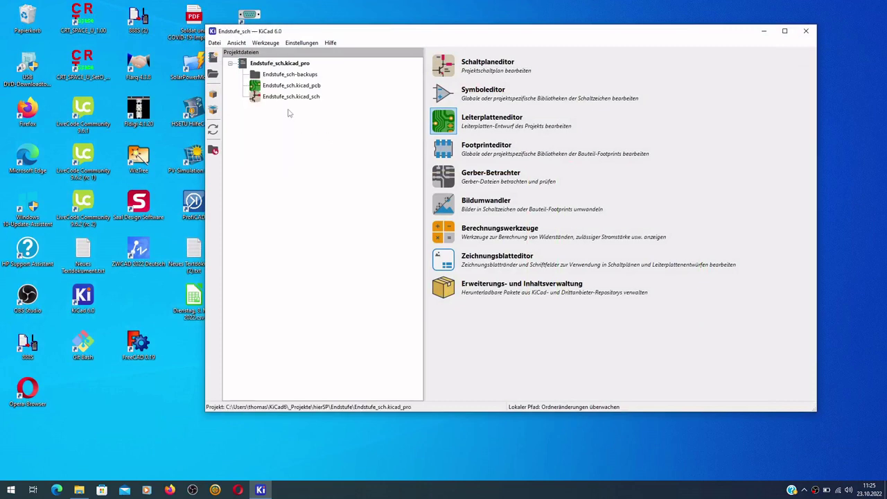
double_click(288, 101)
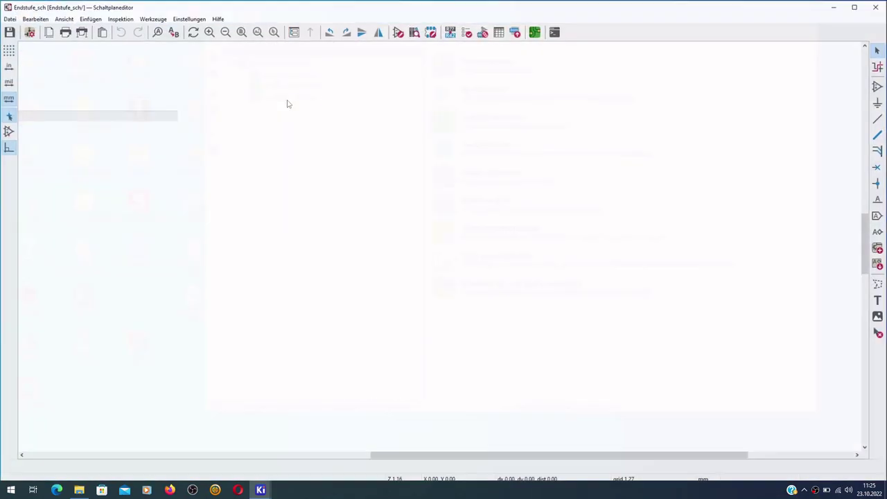
scroll(307, 182, up, 5)
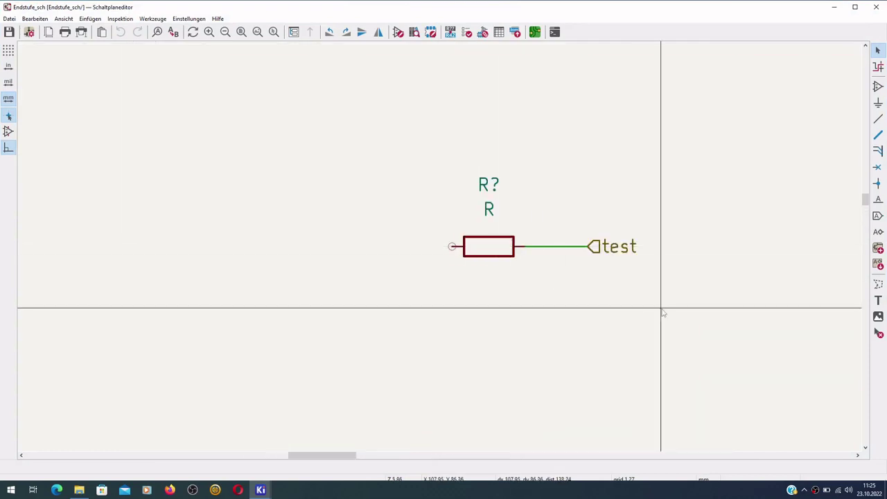
scroll(660, 307, up, 2)
scroll(441, 247, down, 2)
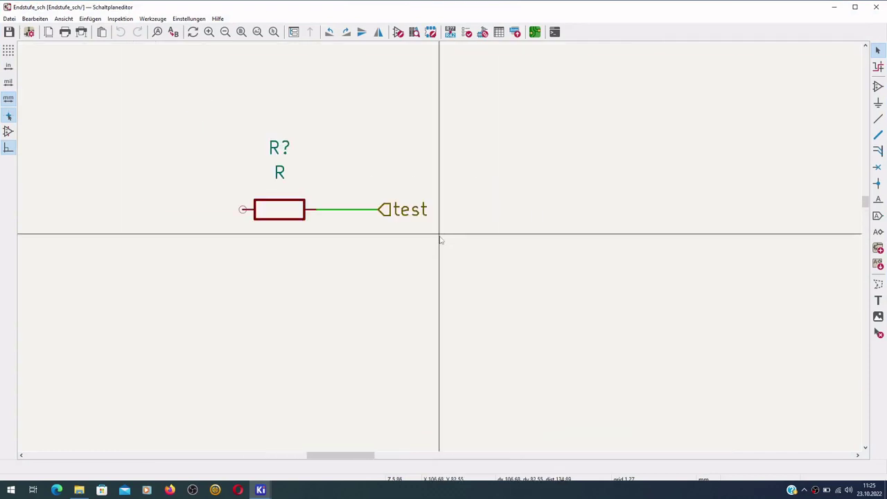
scroll(367, 232, down, 2)
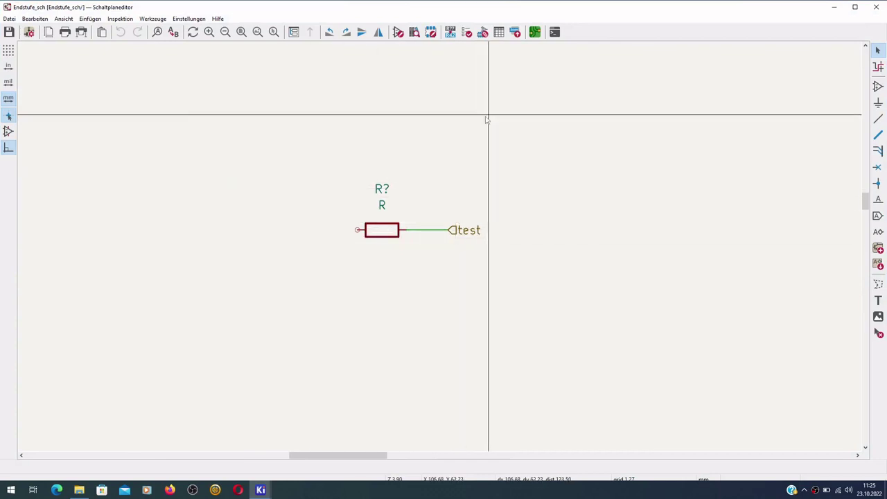
View the Endstufe_sch board in the PCB editor, close it and re-examine the resistor circuit on the schematic sheet.
click(534, 32)
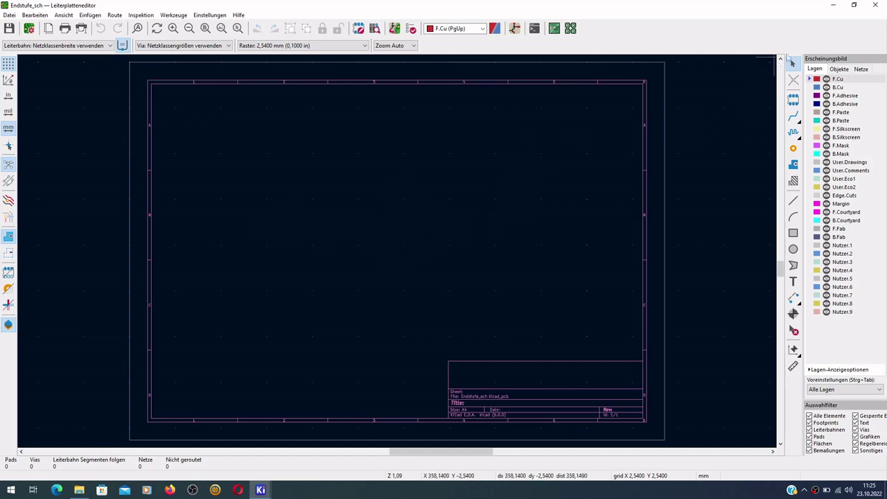
click(874, 5)
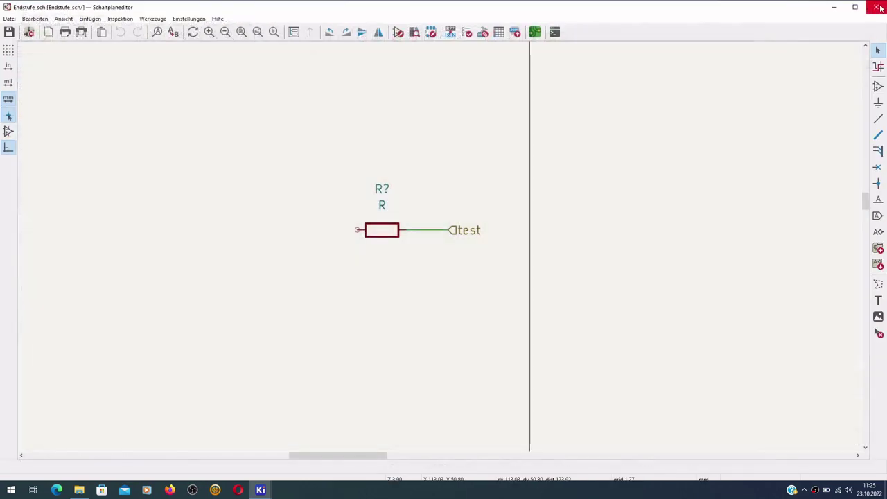
scroll(475, 166, down, 5)
scroll(440, 251, up, 4)
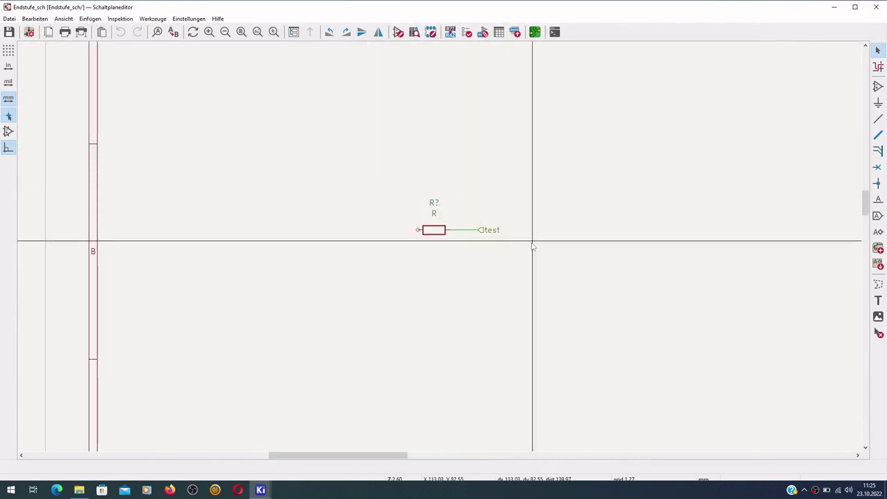
scroll(531, 242, down, 4)
scroll(440, 254, up, 5)
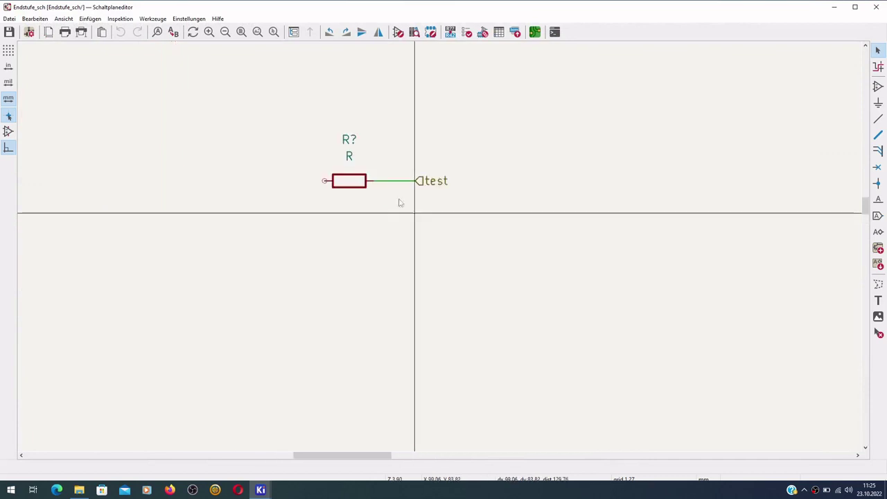
scroll(503, 190, down, 2)
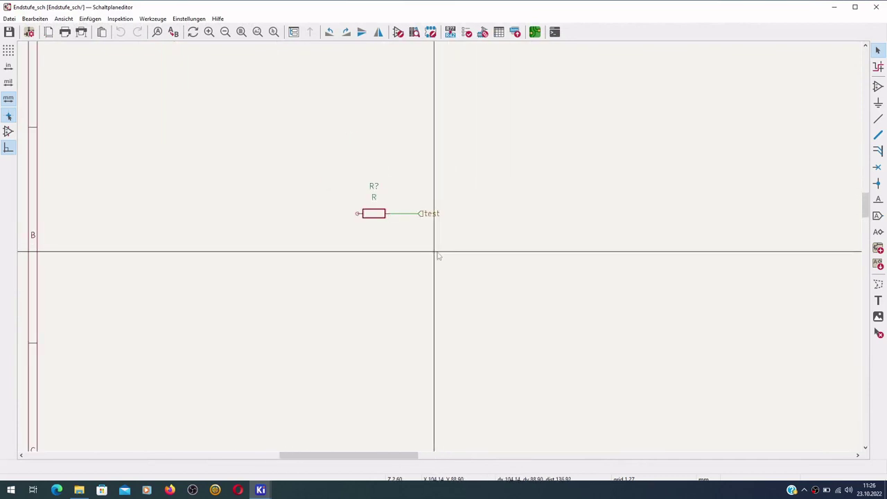
scroll(437, 253, down, 2)
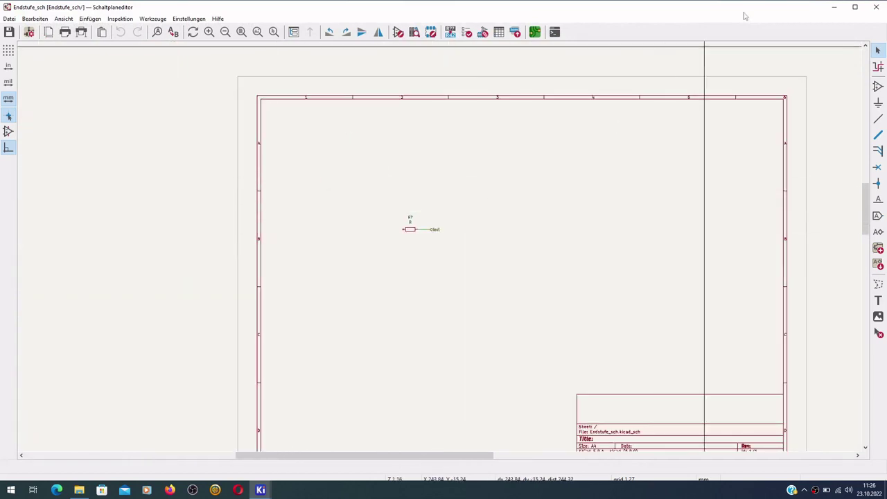
Close the Endstufe schematic, reopen the project hierSP.kicad_pro from the parent folder and open its main schematic hierSP.kicad_sch.
click(875, 7)
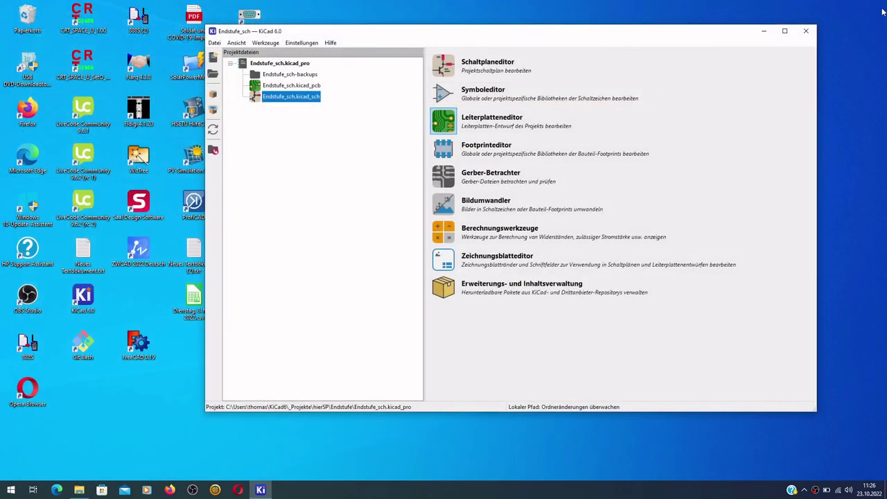
click(286, 87)
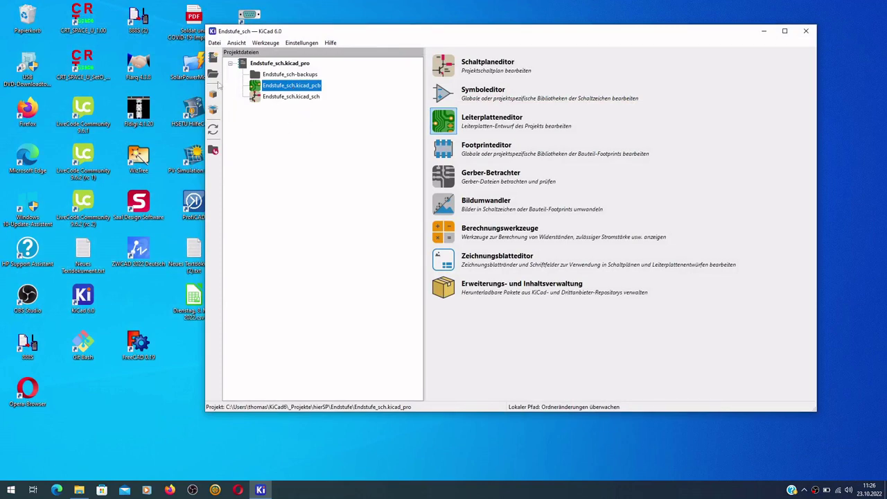
click(213, 76)
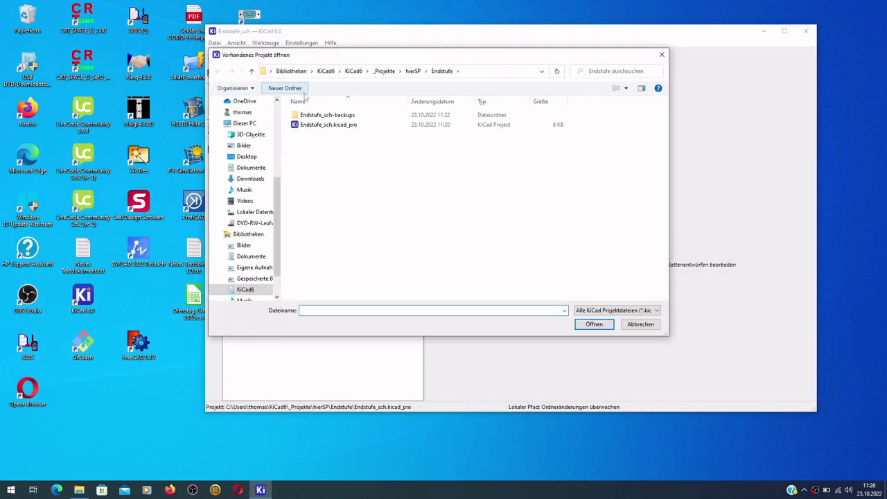
click(413, 71)
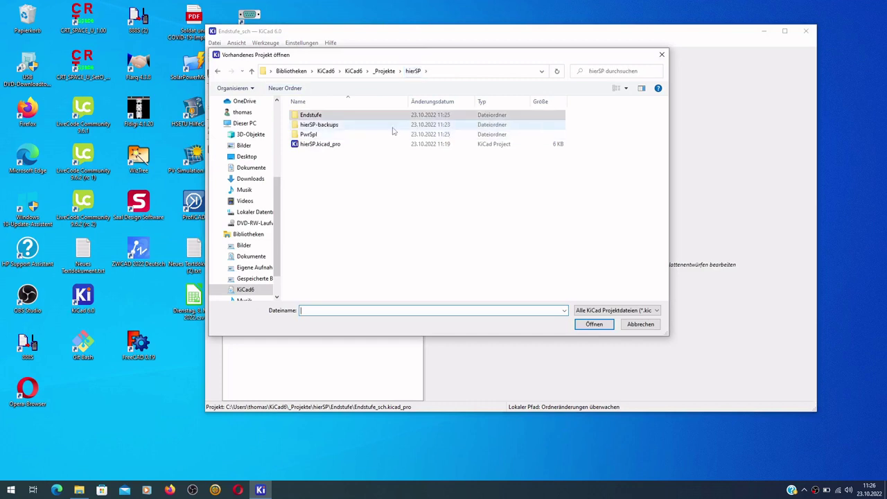
double_click(310, 144)
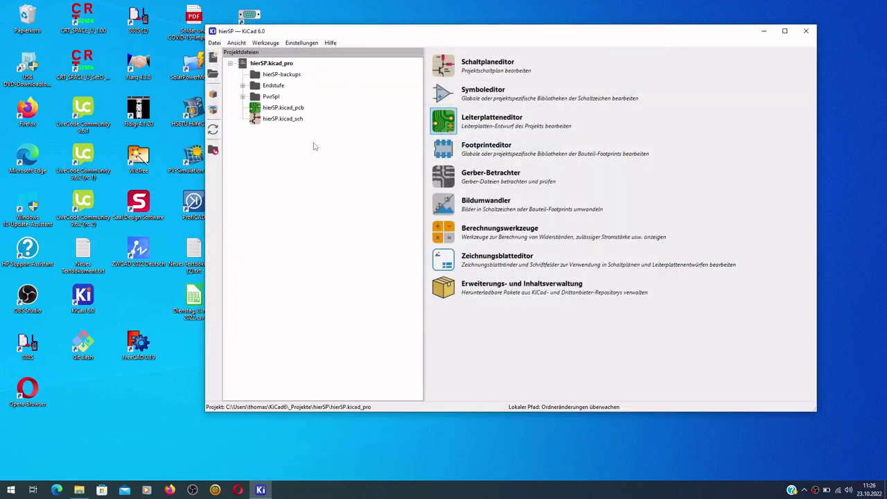
double_click(285, 120)
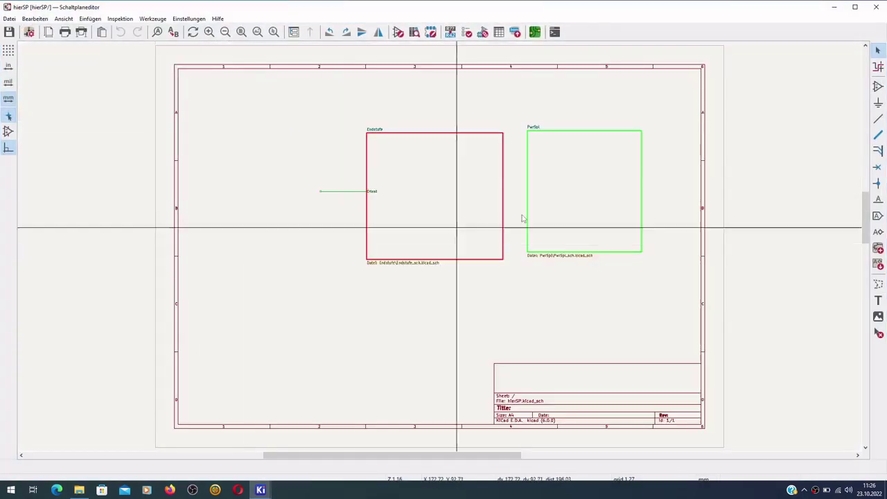